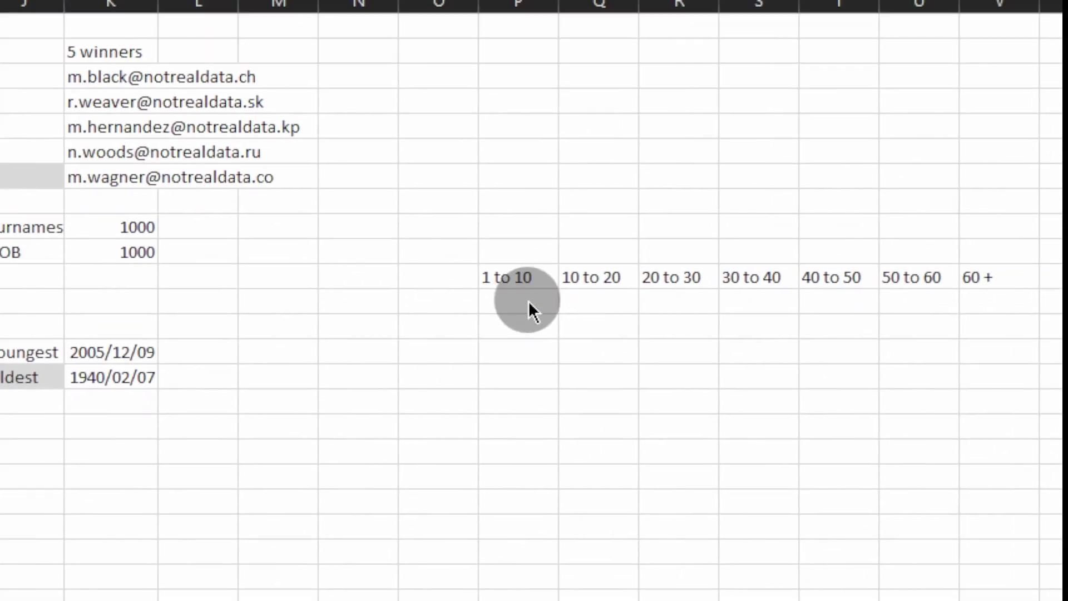
pyautogui.click(556, 323)
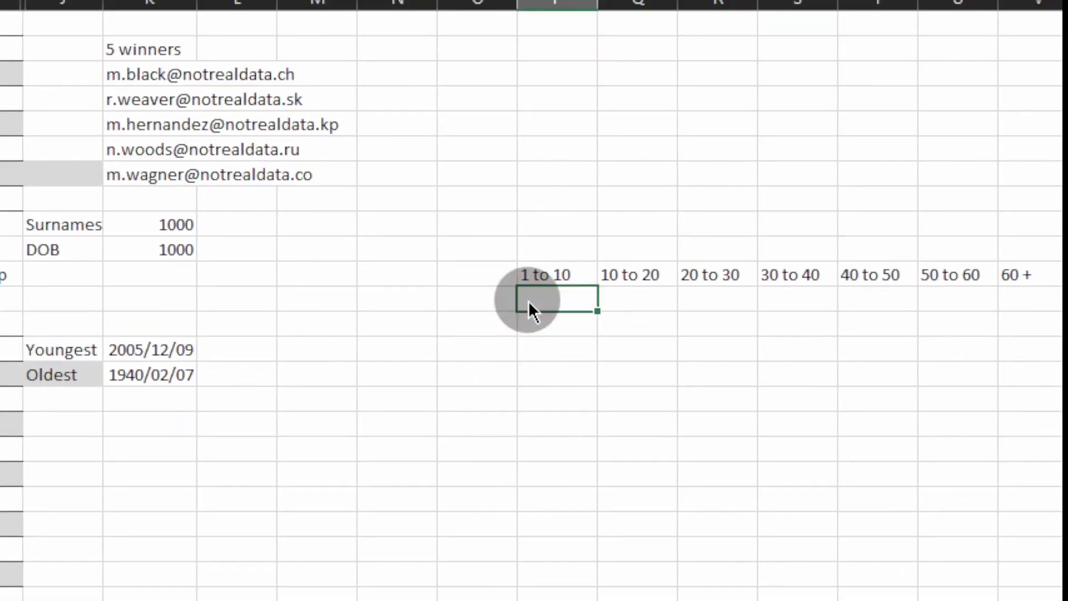
pyautogui.click(645, 322)
pyautogui.click(723, 322)
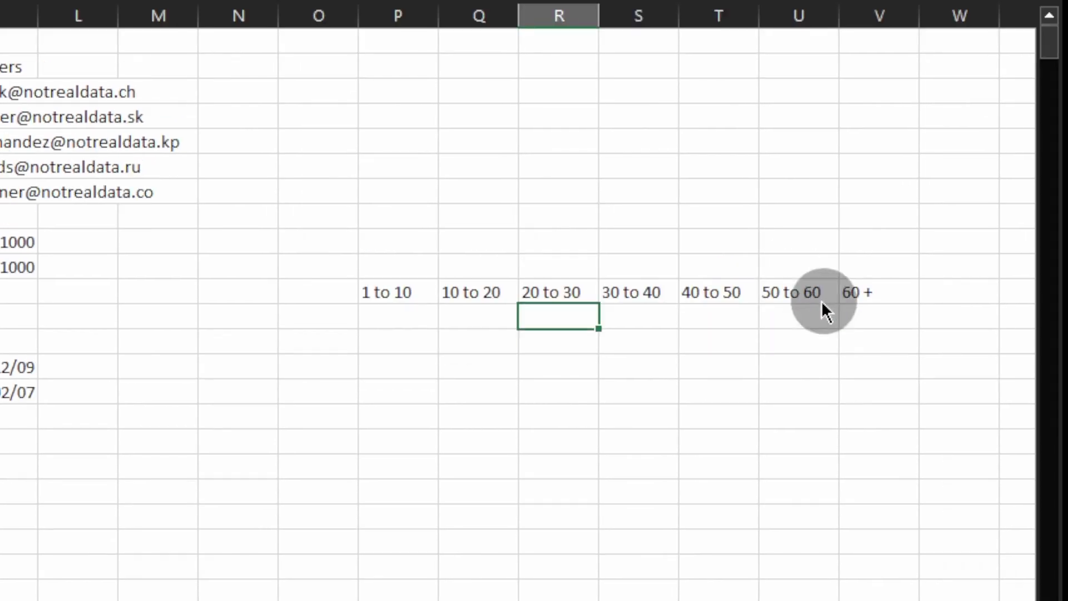
pyautogui.click(857, 315)
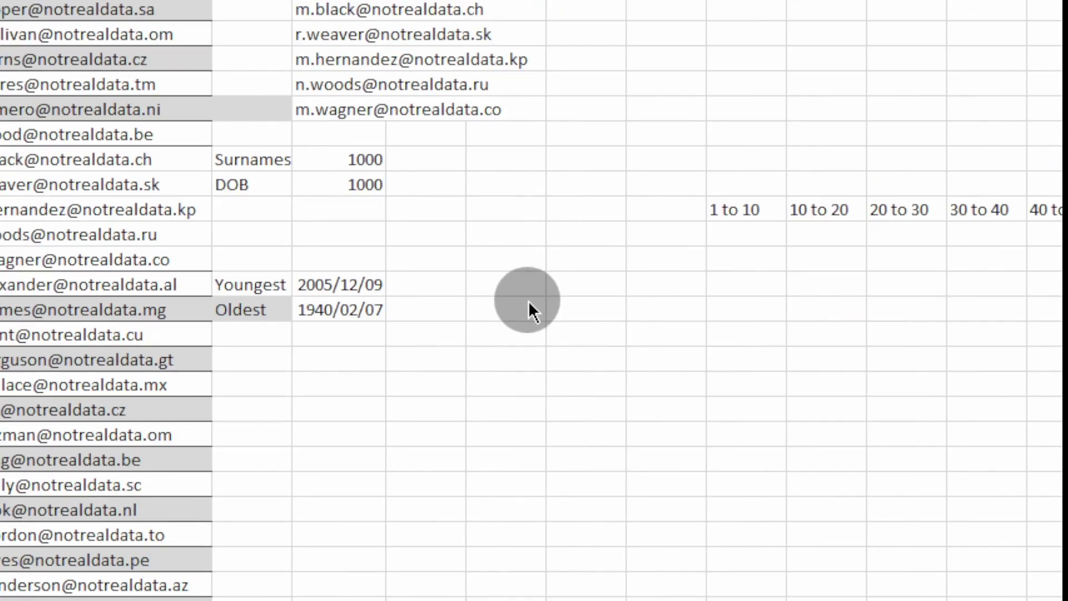
pyautogui.click(170, 342)
# Enter a NOW formula in cell N14, beside the Youngest date, for the current date and time.
pyautogui.click(529, 303)
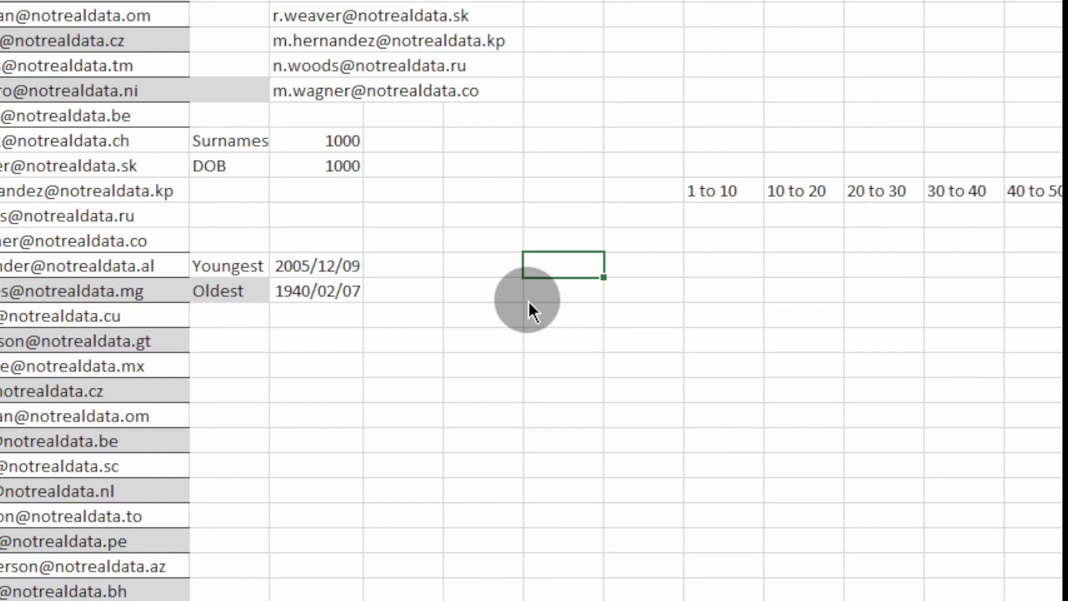
pyautogui.write('=now')
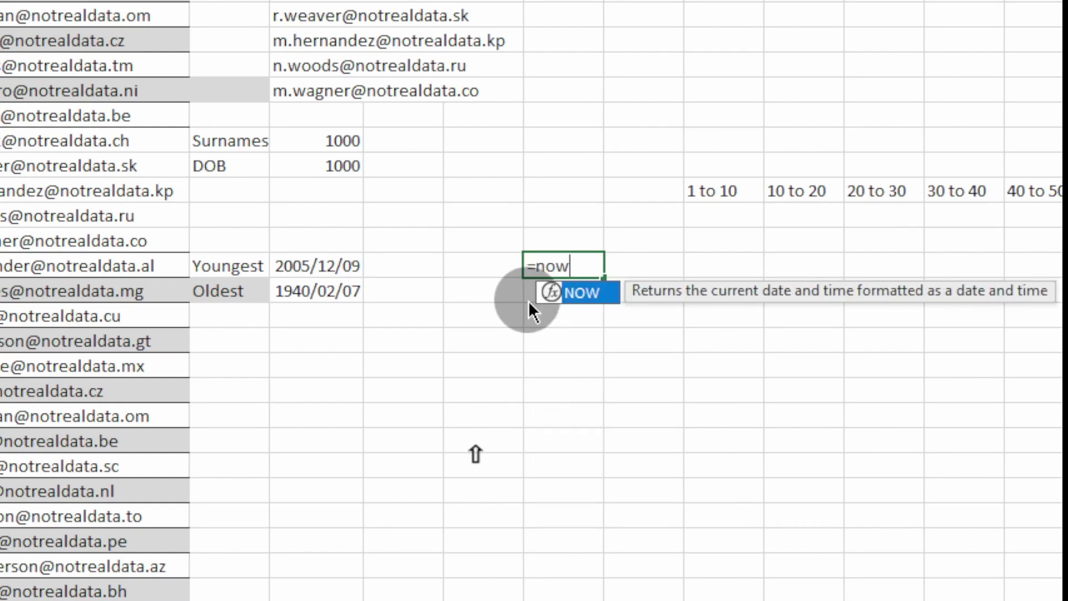
pyautogui.press('Escape')
pyautogui.press('Return')
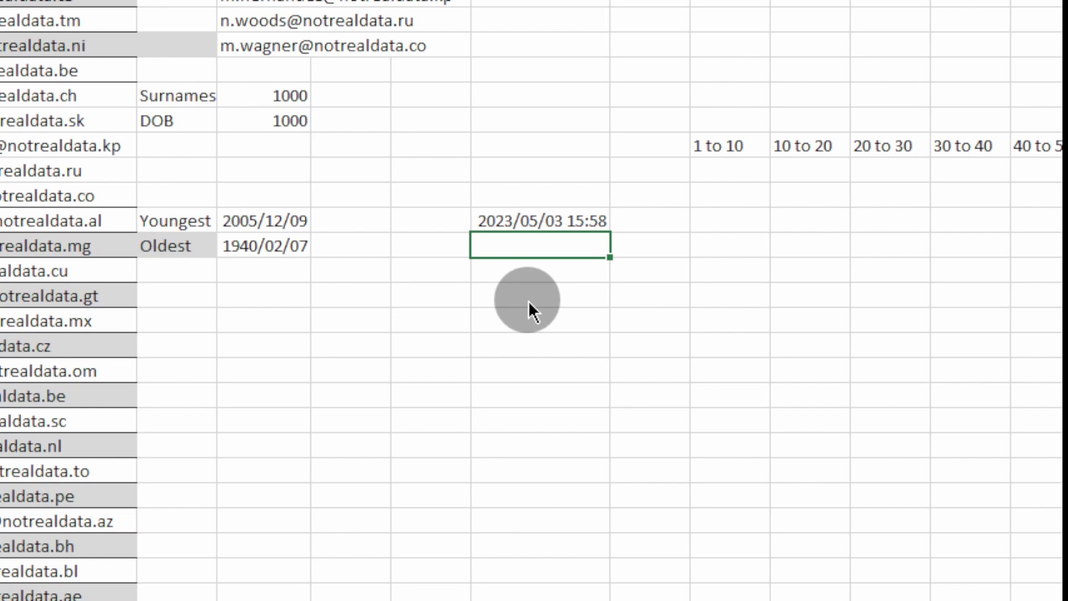
pyautogui.write('date')
pyautogui.press('BackSpace')
pyautogui.press('BackSpace')
pyautogui.press('BackSpace')
pyautogui.press('BackSpace')
pyautogui.write('=datef')
pyautogui.press('BackSpace')
pyautogui.write('diff')
pyautogui.press('BackSpace')
pyautogui.press('BackSpace')
pyautogui.press('BackSpace')
pyautogui.press('BackSpace')
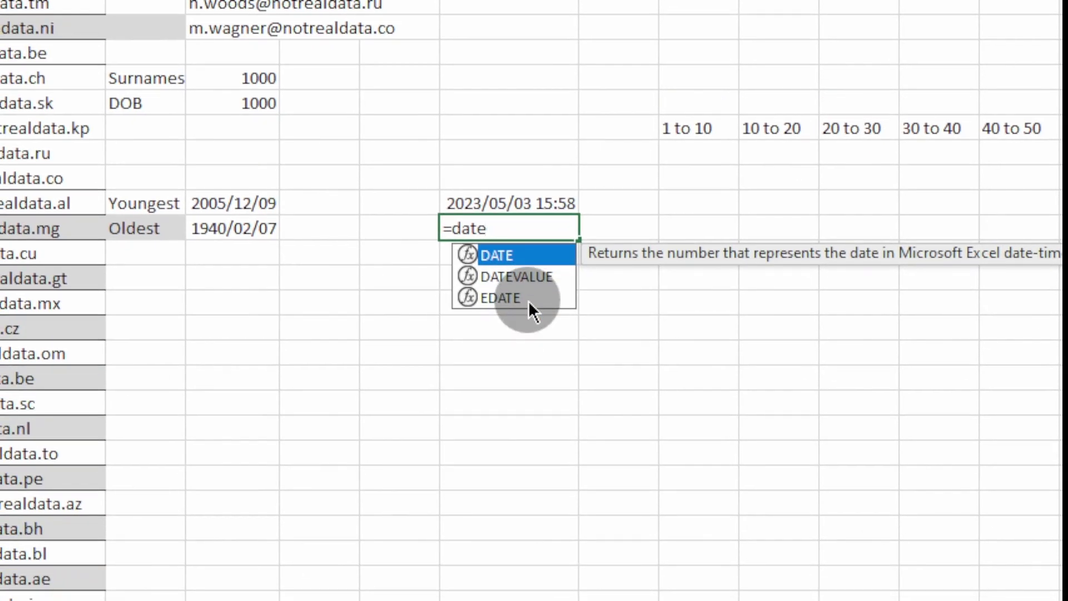
pyautogui.click(529, 305)
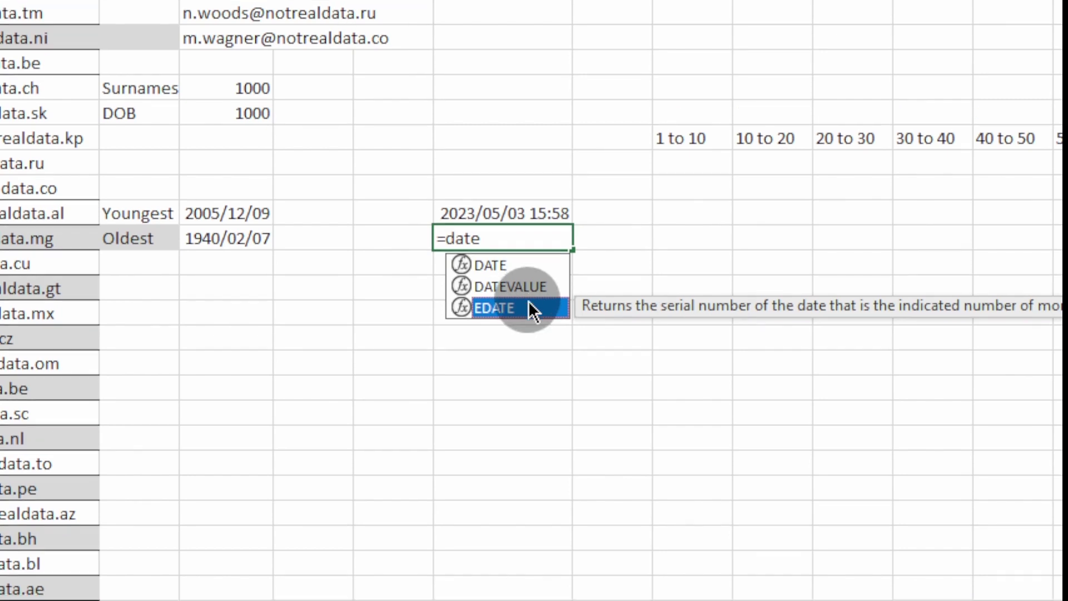
pyautogui.press('BackSpace')
pyautogui.press('BackSpace')
pyautogui.press('BackSpace')
pyautogui.press('BackSpace')
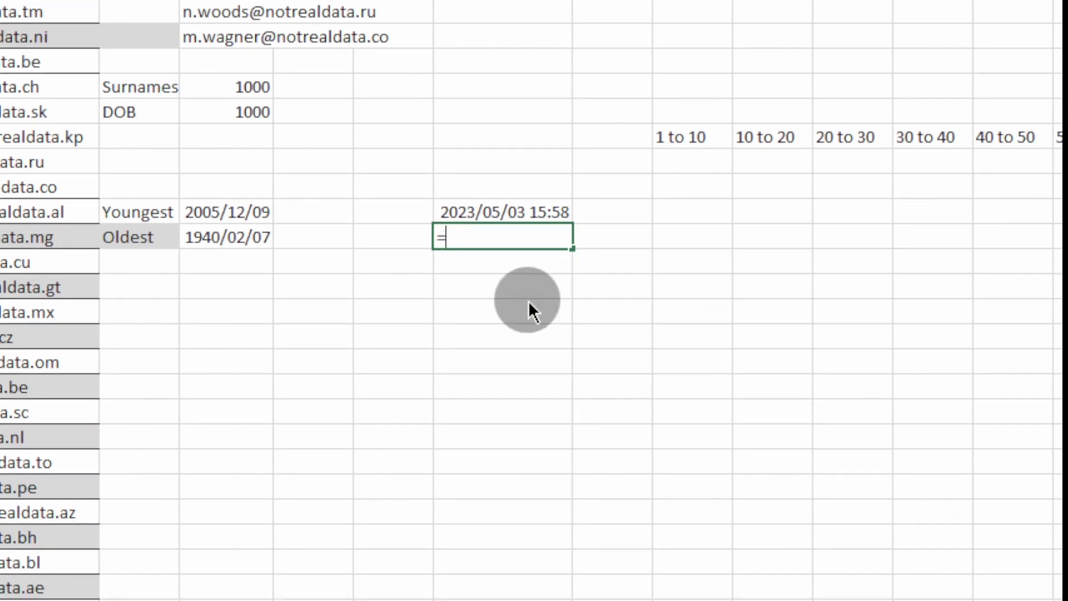
pyautogui.write('da')
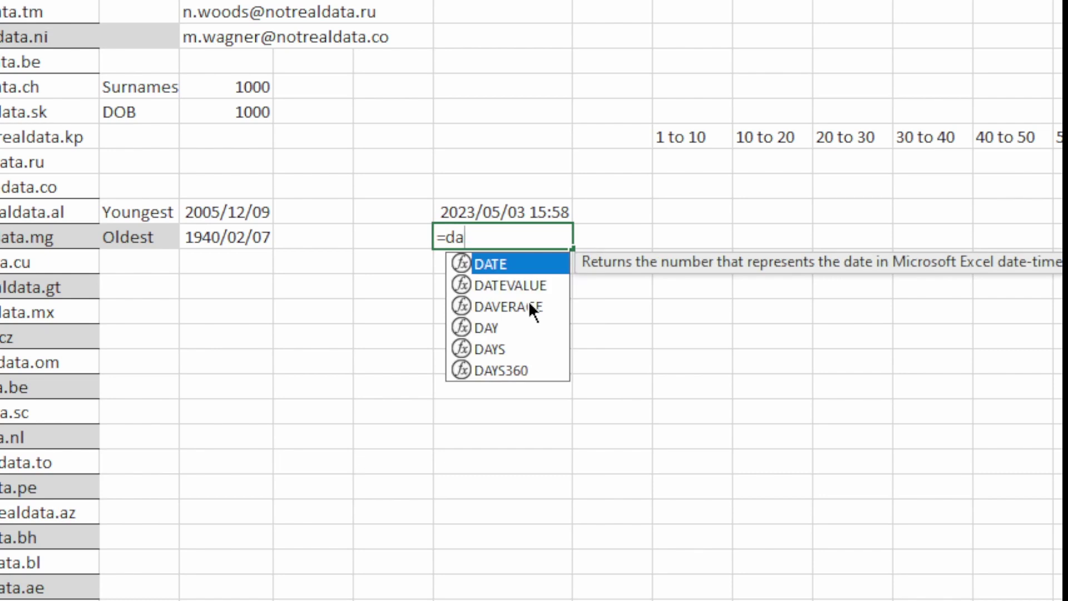
pyautogui.press('BackSpace')
pyautogui.press('BackSpace')
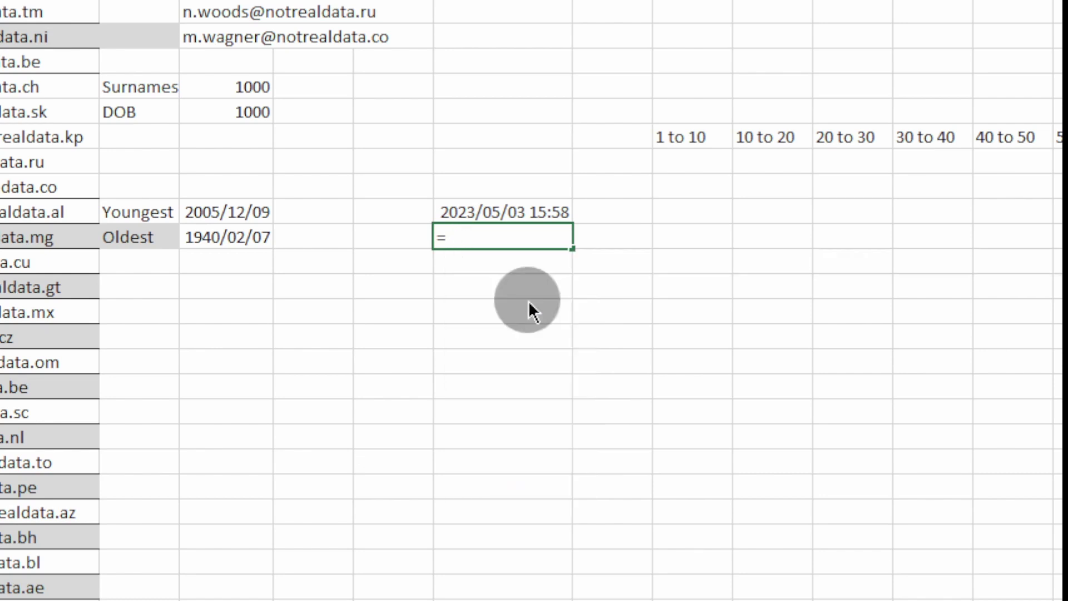
pyautogui.write('dif')
pyautogui.press('BackSpace')
pyautogui.press('BackSpace')
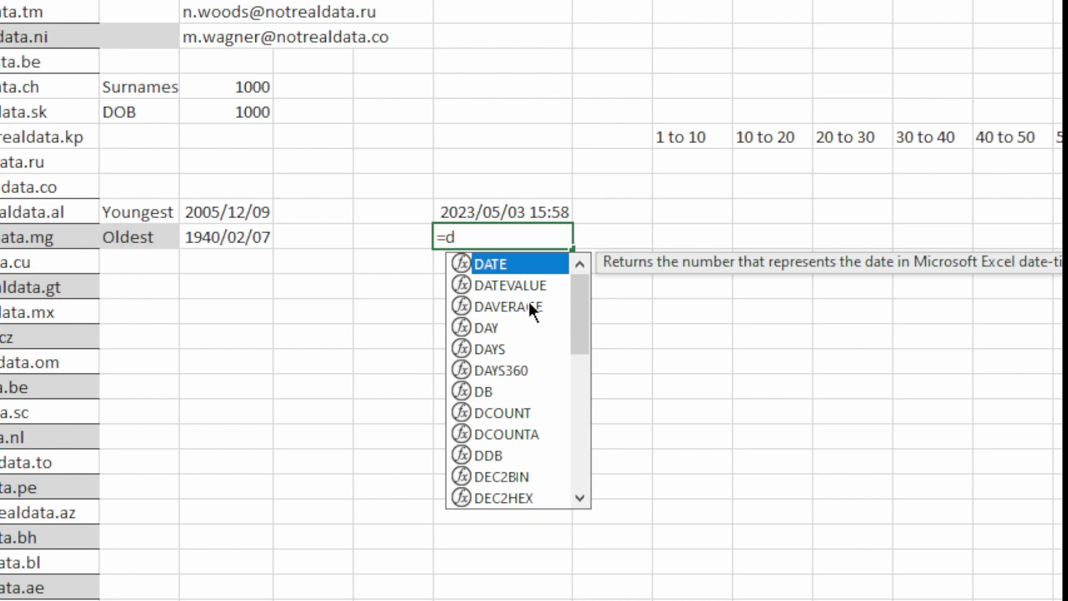
pyautogui.press('BackSpace')
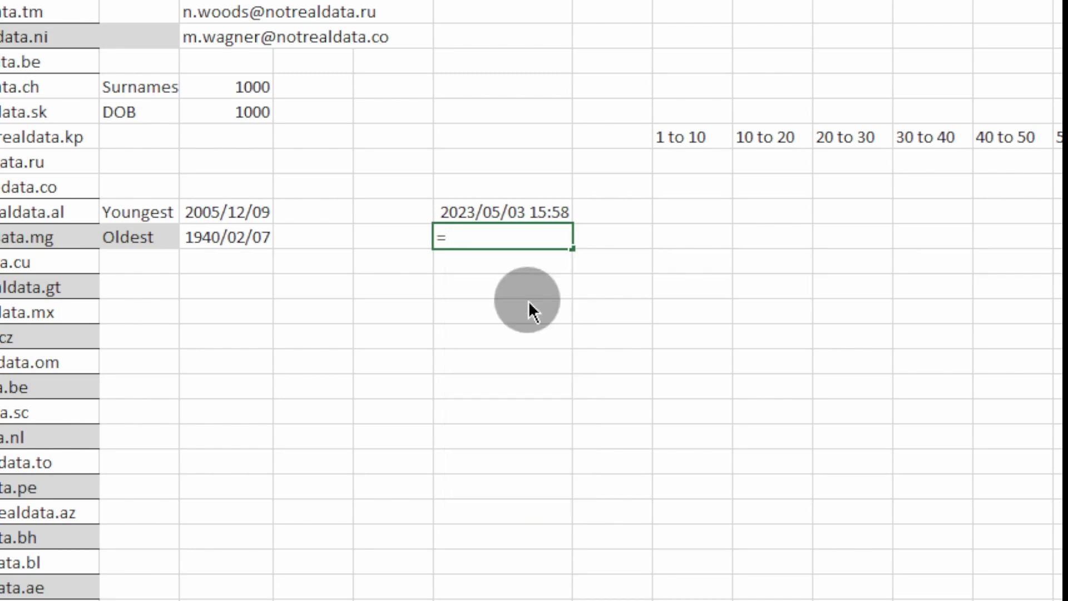
# Begin an EDATE formula in N15 with NOW() as the start date, up to the months argument.
pyautogui.write('edate')
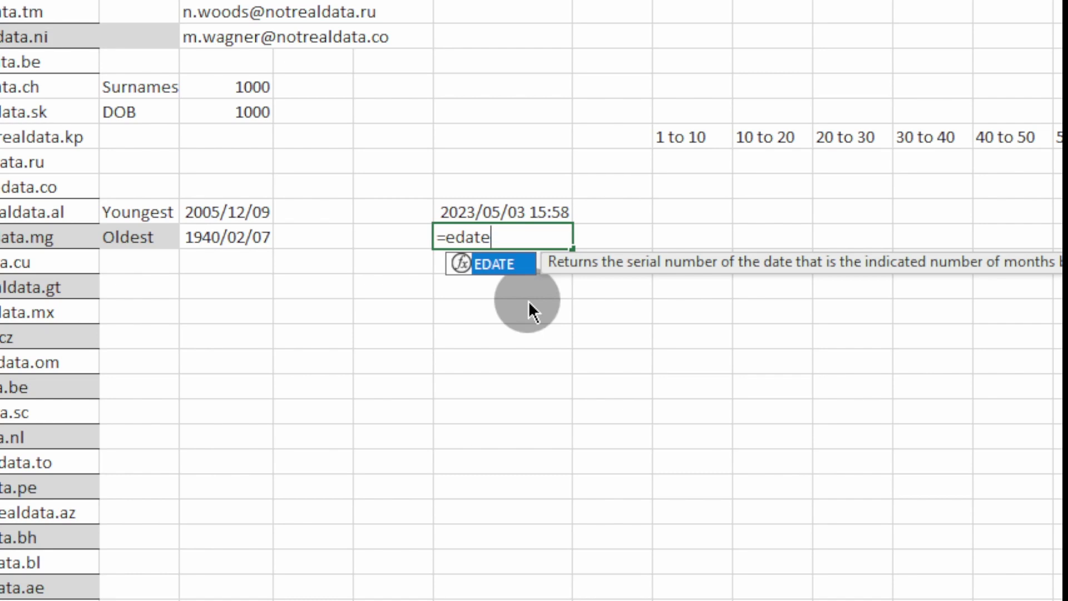
pyautogui.write('(')
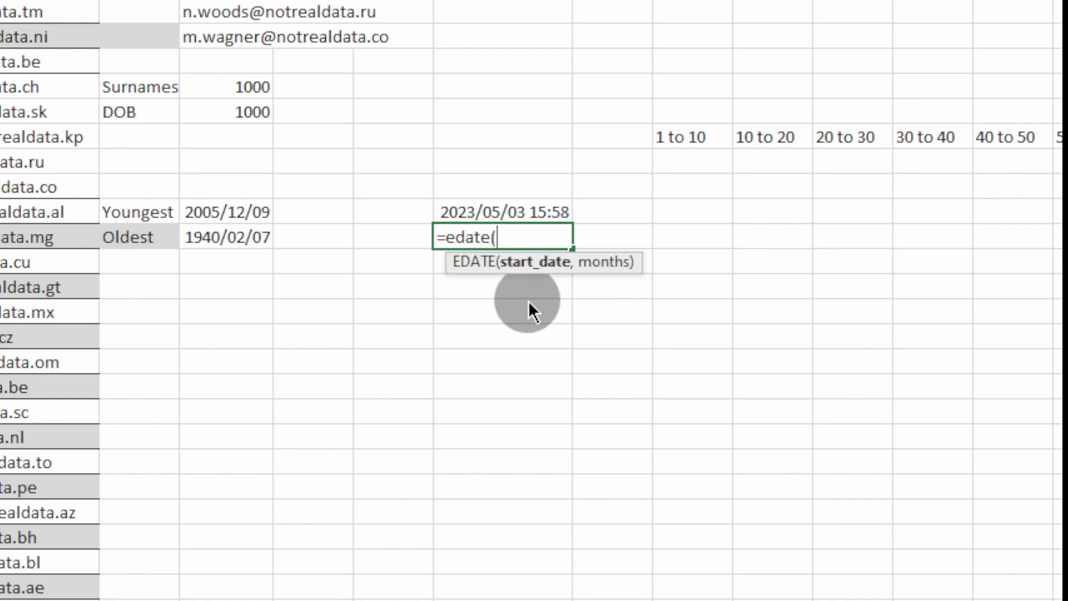
pyautogui.write('now()')
pyautogui.press('BackSpace')
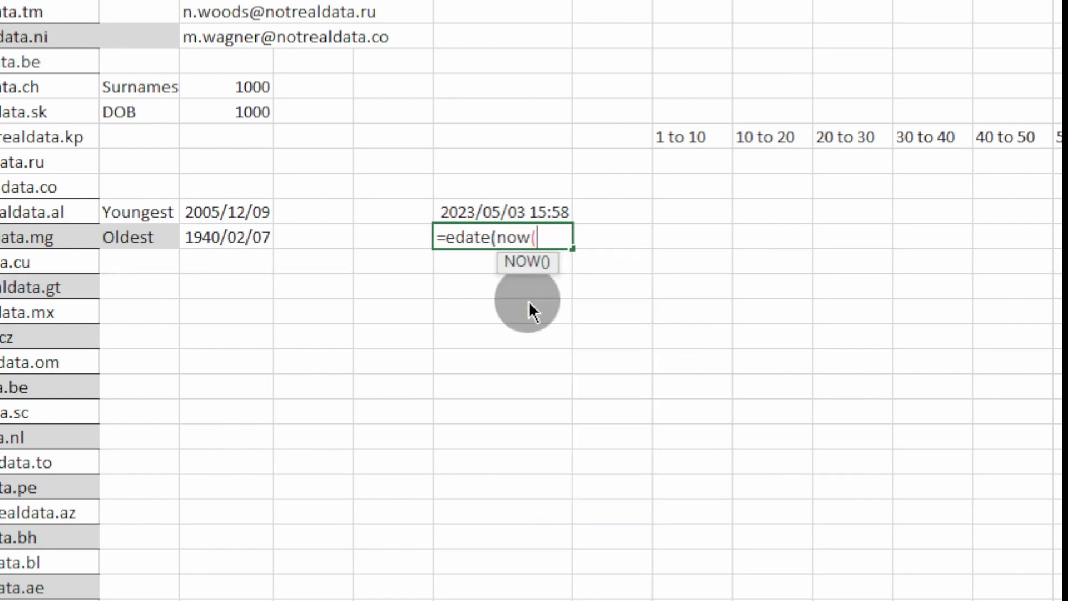
pyautogui.write(')')
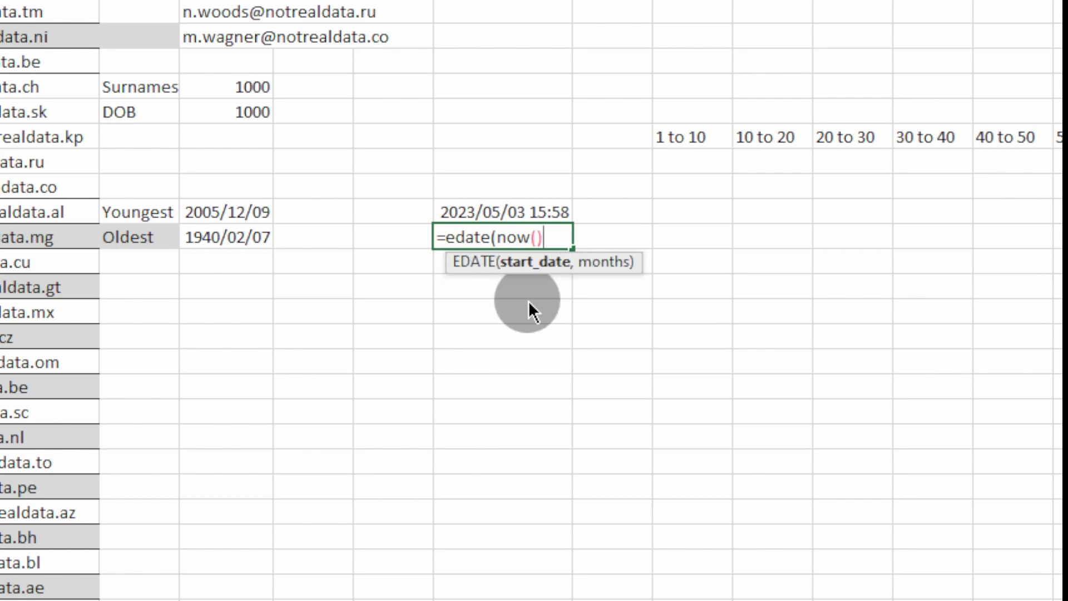
pyautogui.write(',')
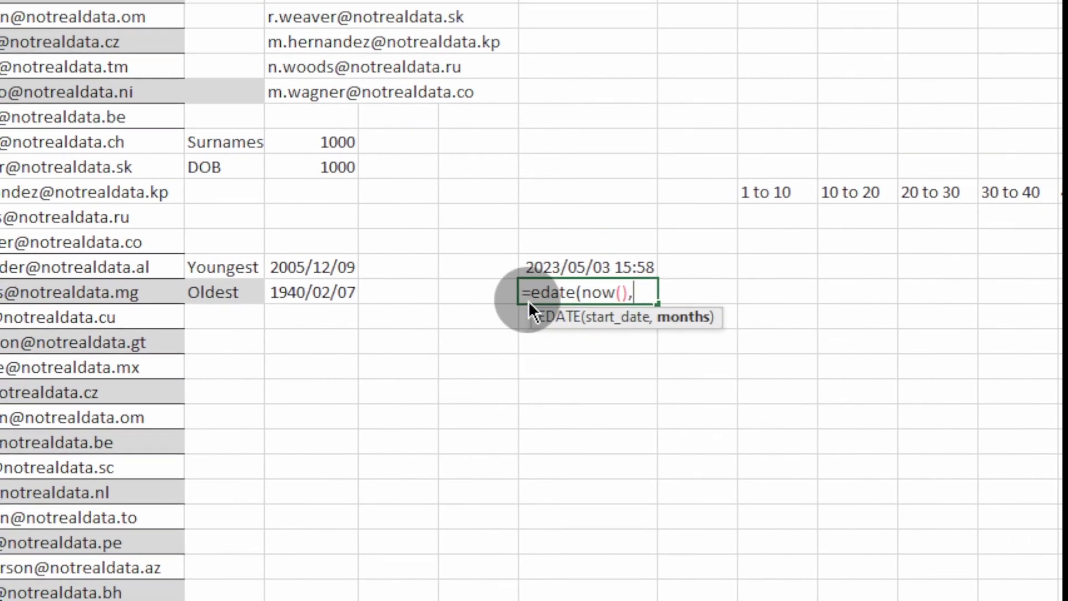
# Remove the leading equals sign from the unfinished EDATE formula and store it in N15 as text.
pyautogui.click(445, 243)
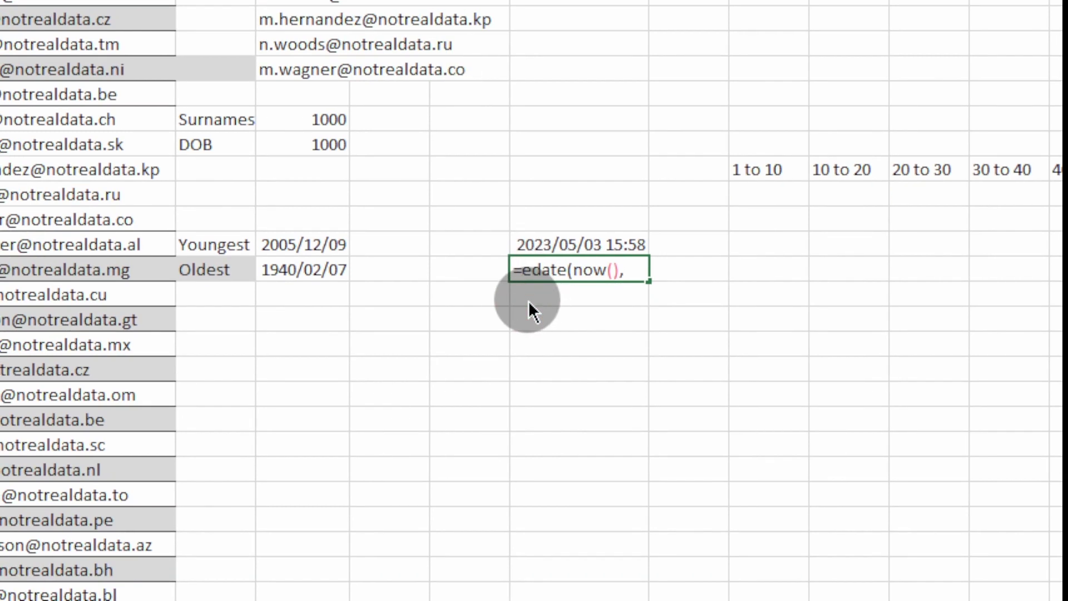
pyautogui.press('BackSpace')
pyautogui.press('Return')
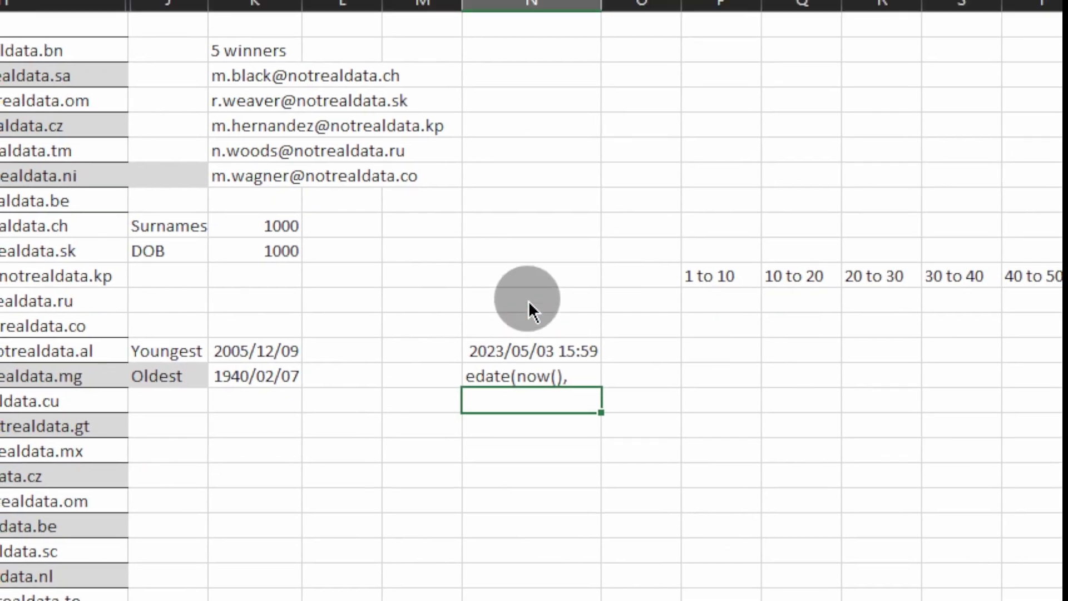
# Calculate the number of months in 60 years in cell N12 with =12*60.
pyautogui.click(529, 302)
pyautogui.write('=')
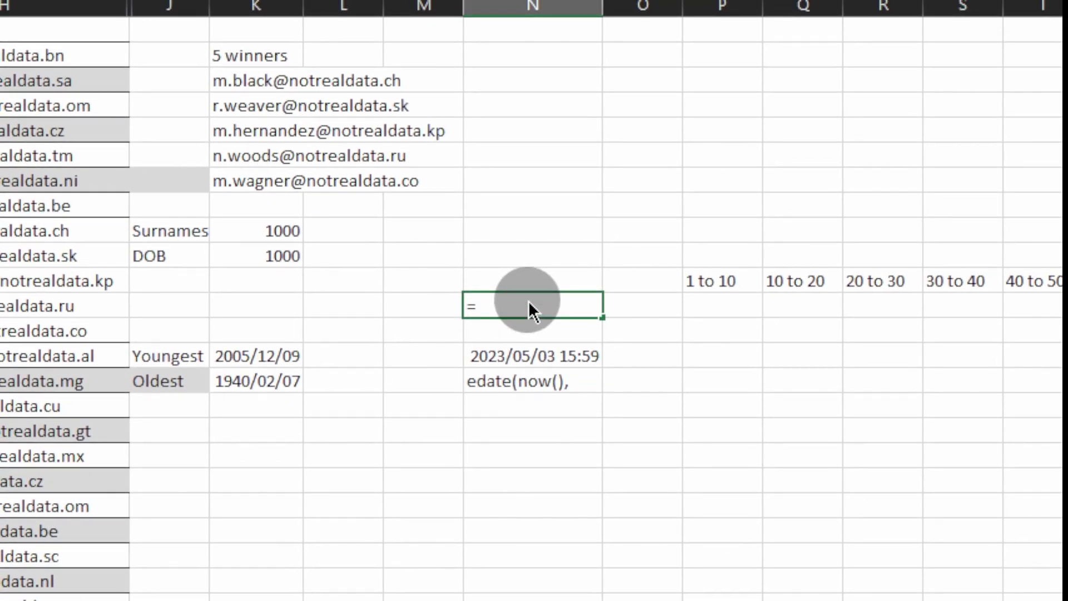
pyautogui.write('12(*')
pyautogui.press('BackSpace')
pyautogui.press('BackSpace')
pyautogui.write('*60')
pyautogui.press('Return')
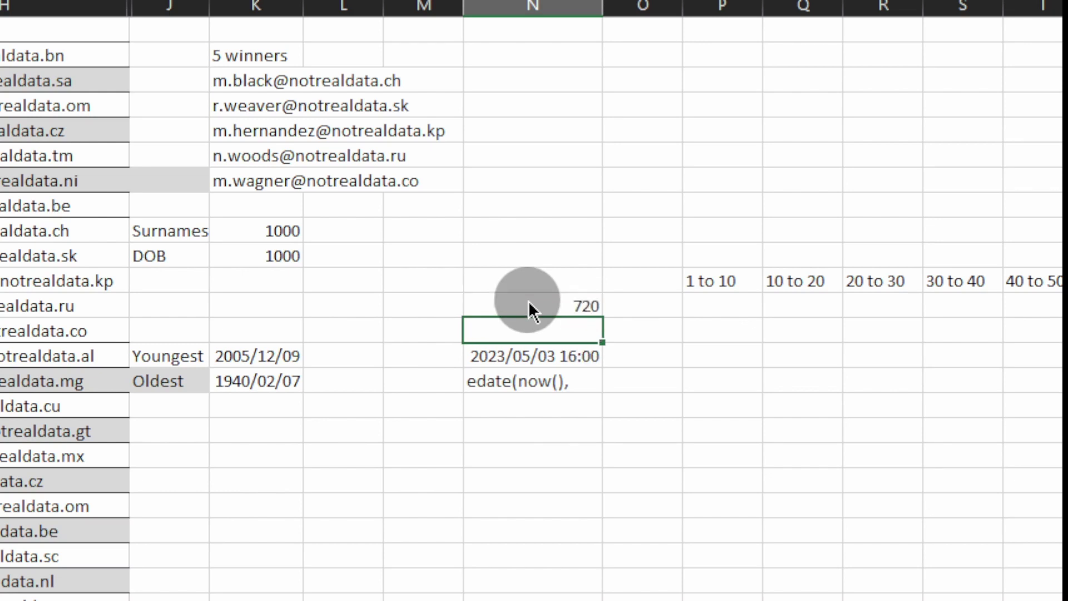
# Turn the stored text in N15 back into a formula, set its months to -720, and accept the correction to =edate(now(),-720).
pyautogui.press('Down')
pyautogui.press('Down')
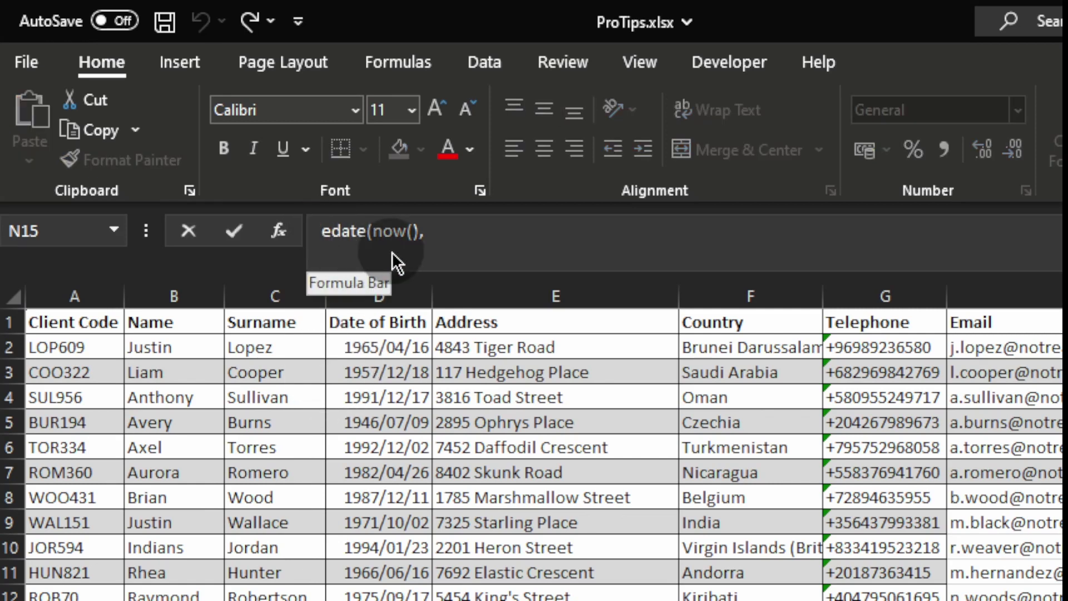
pyautogui.click(392, 252)
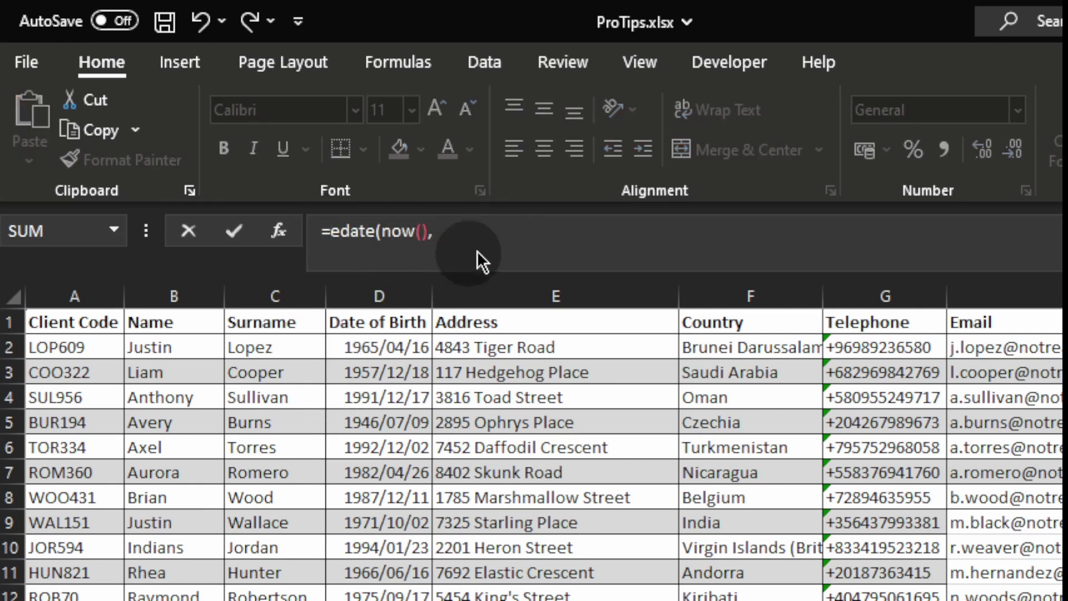
pyautogui.click(426, 234)
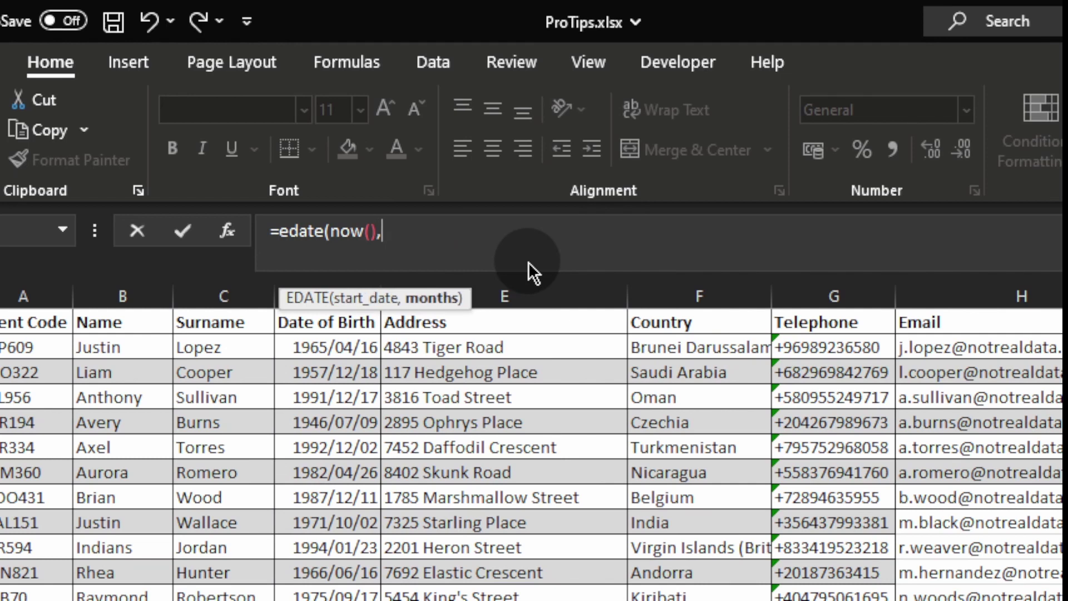
pyautogui.write('-720')
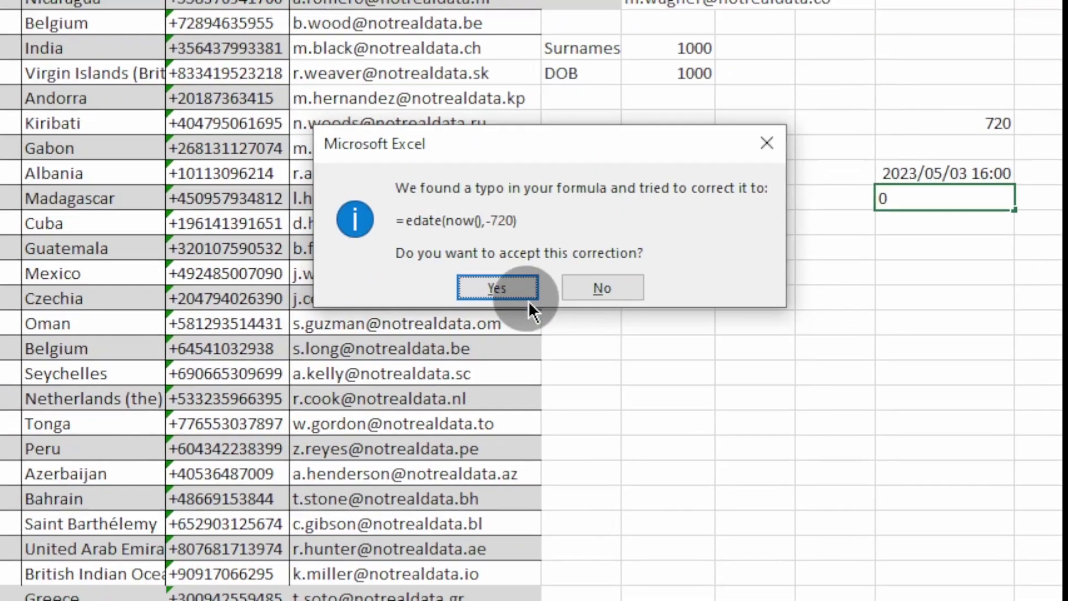
pyautogui.click(501, 357)
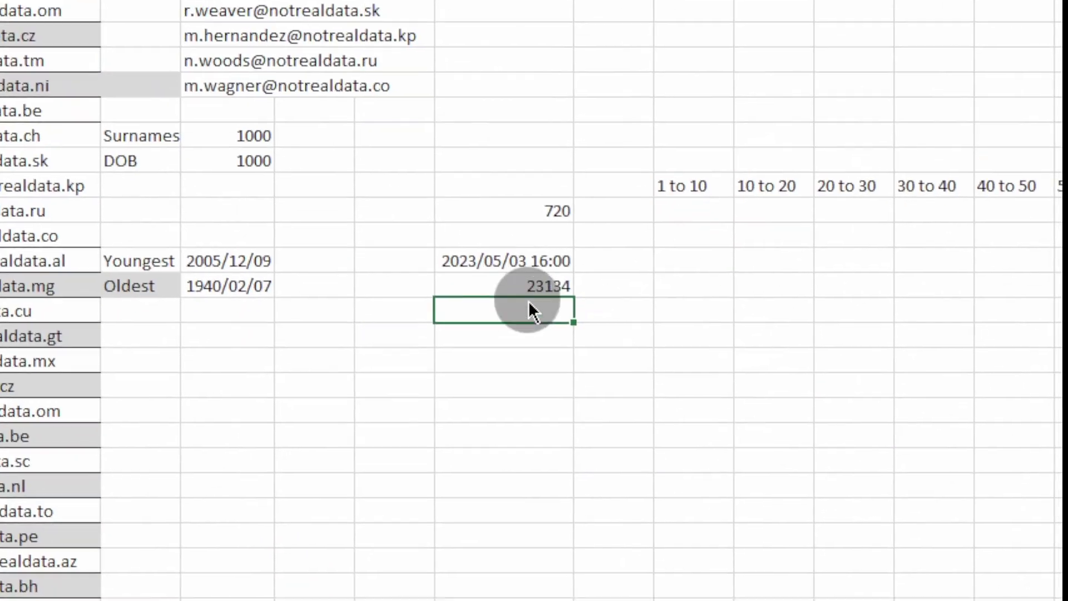
# Format the EDATE result in N15 as a Short Date.
pyautogui.press('Up')
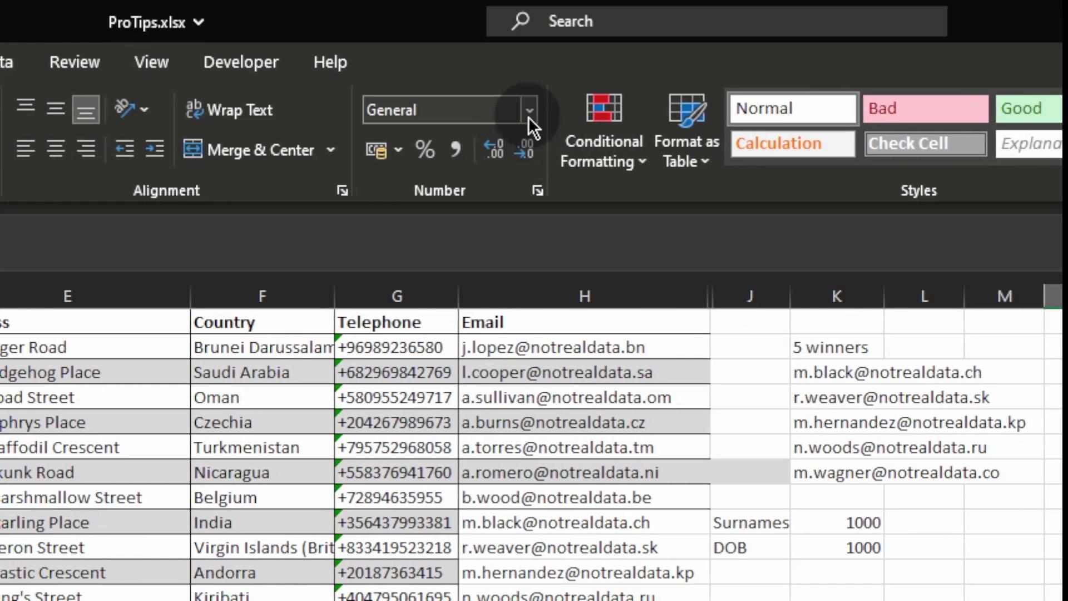
pyautogui.click(528, 111)
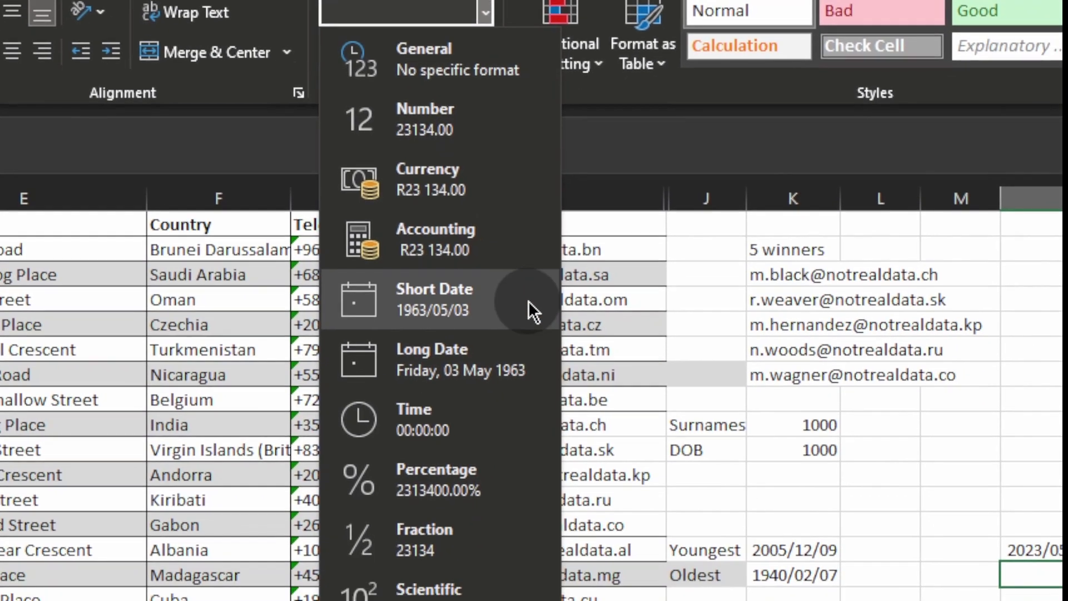
pyautogui.click(572, 408)
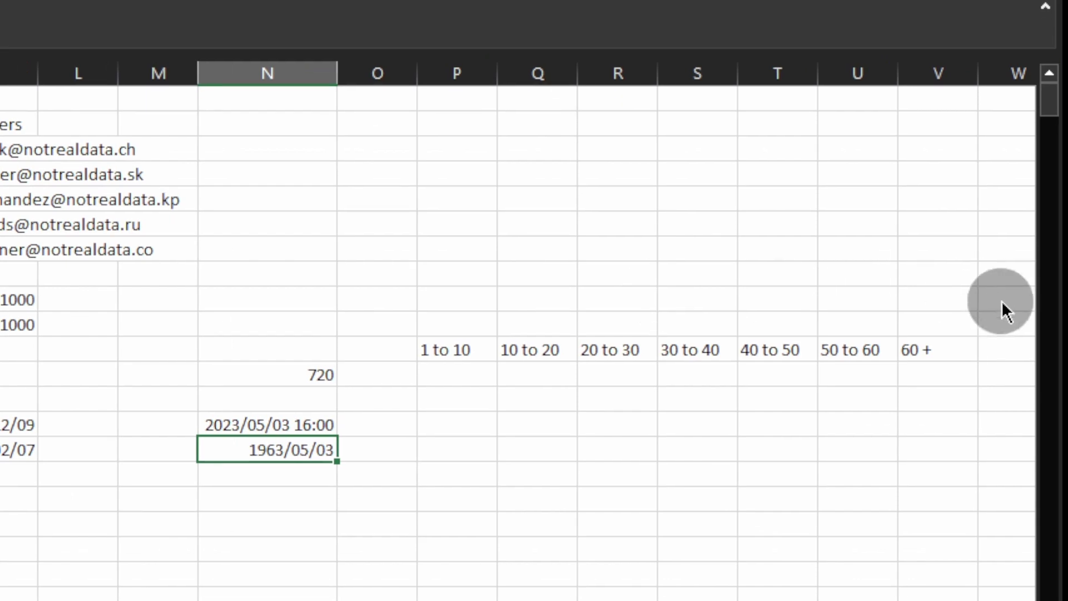
# Enter the year 1963 in V10, above the 60 + header.
pyautogui.click(873, 303)
pyautogui.click(940, 302)
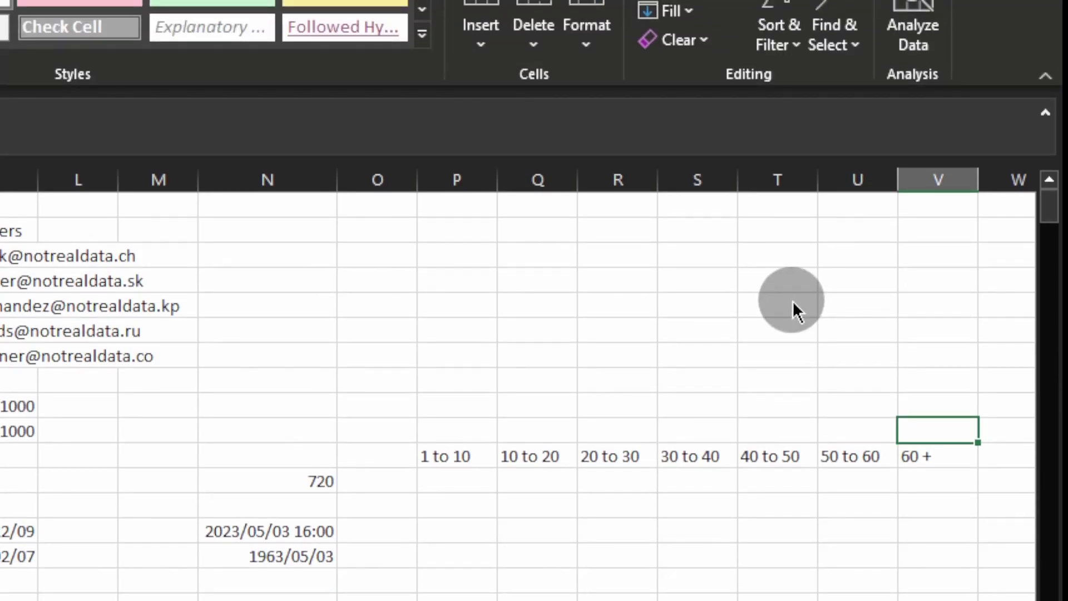
pyautogui.write('1963')
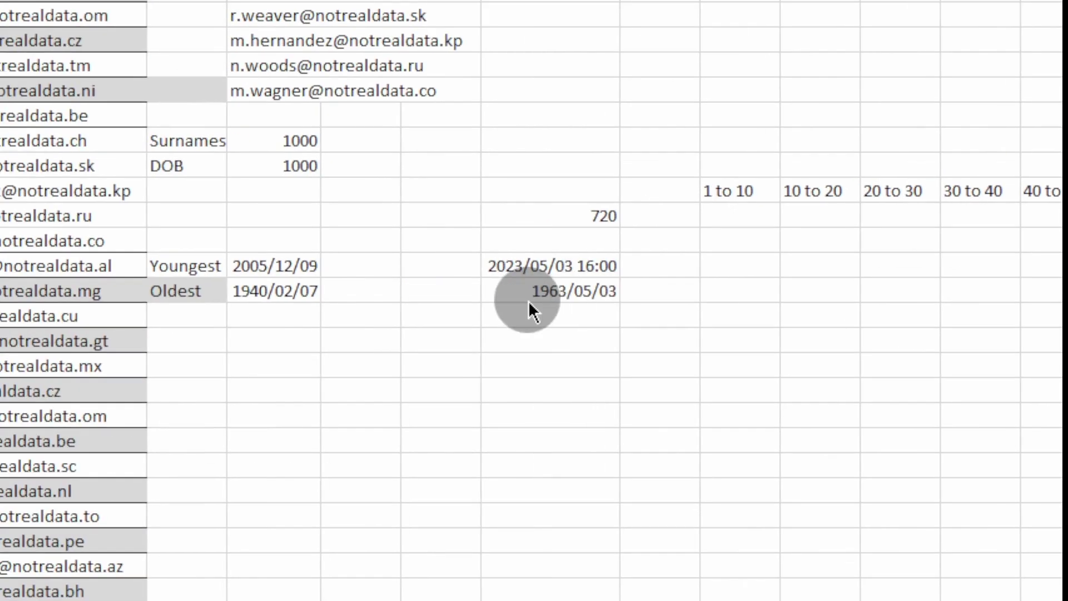
# Start a COUNTIF formula in V12, below the 60 + header, with the birth dates D2:D1001 as its range.
pyautogui.click(268, 295)
pyautogui.click(268, 308)
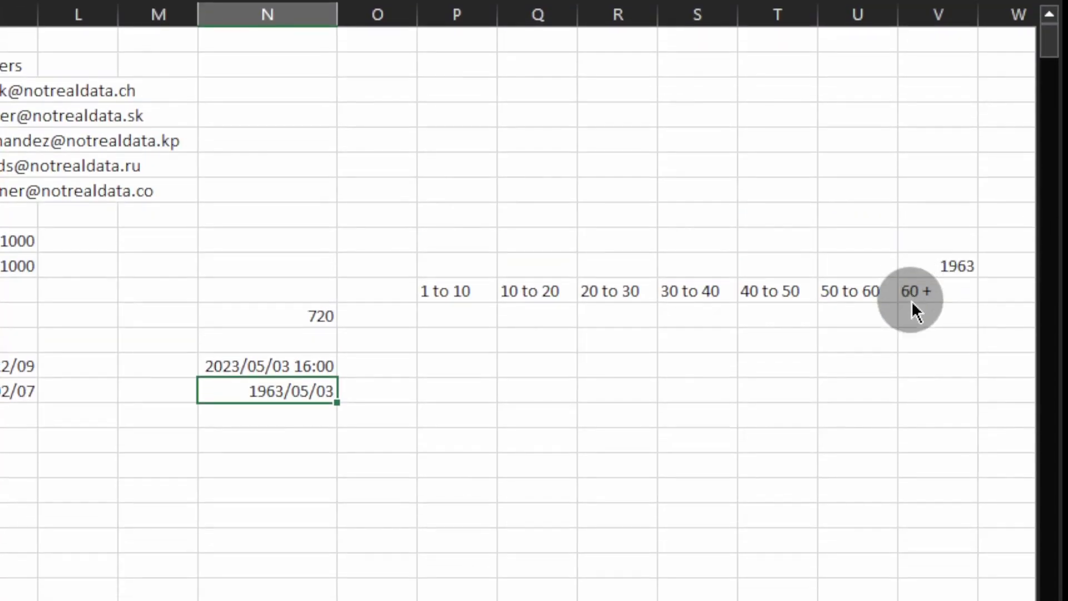
pyautogui.click(937, 293)
pyautogui.write('=')
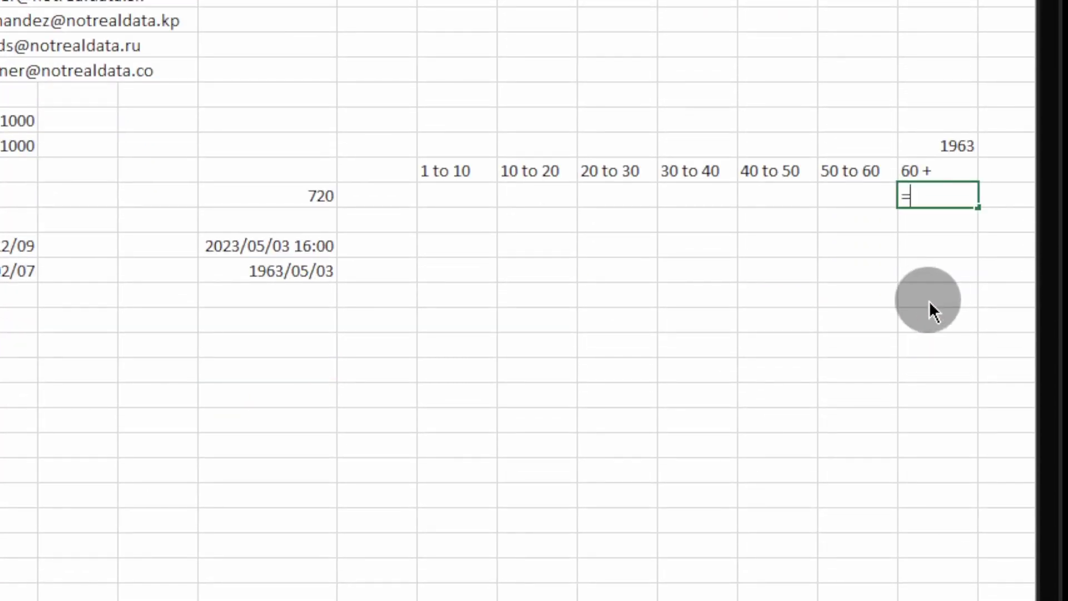
pyautogui.write('countigf')
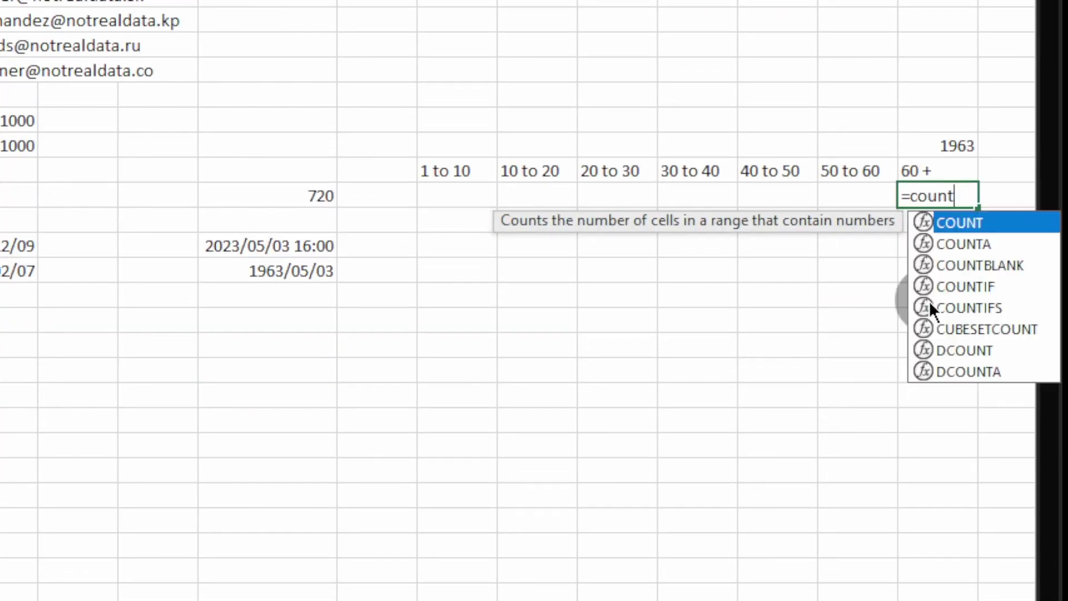
pyautogui.press('BackSpace')
pyautogui.press('BackSpace')
pyautogui.write('f')
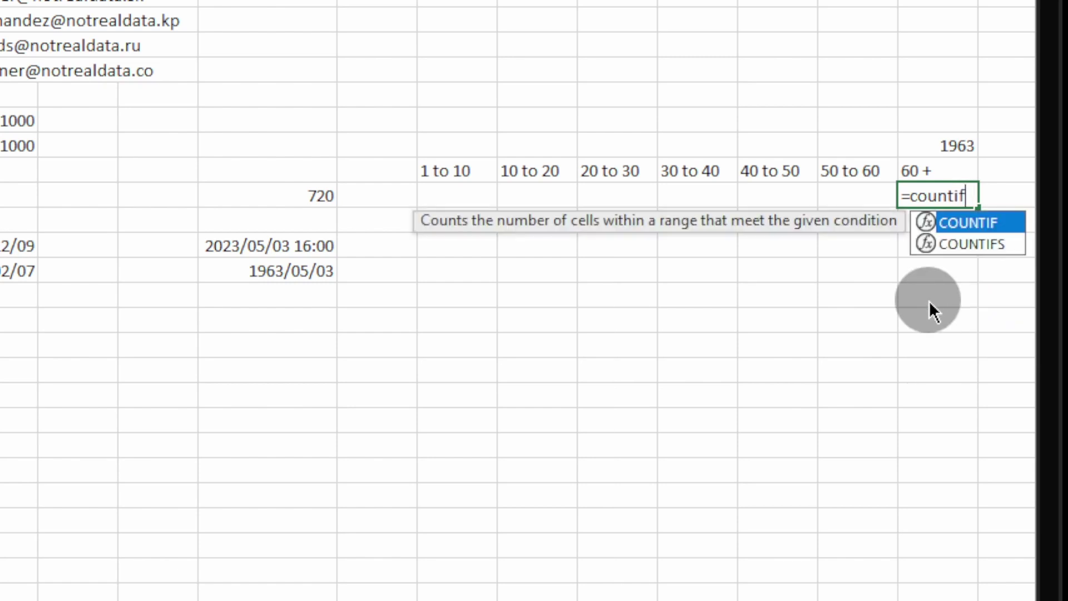
pyautogui.write('(')
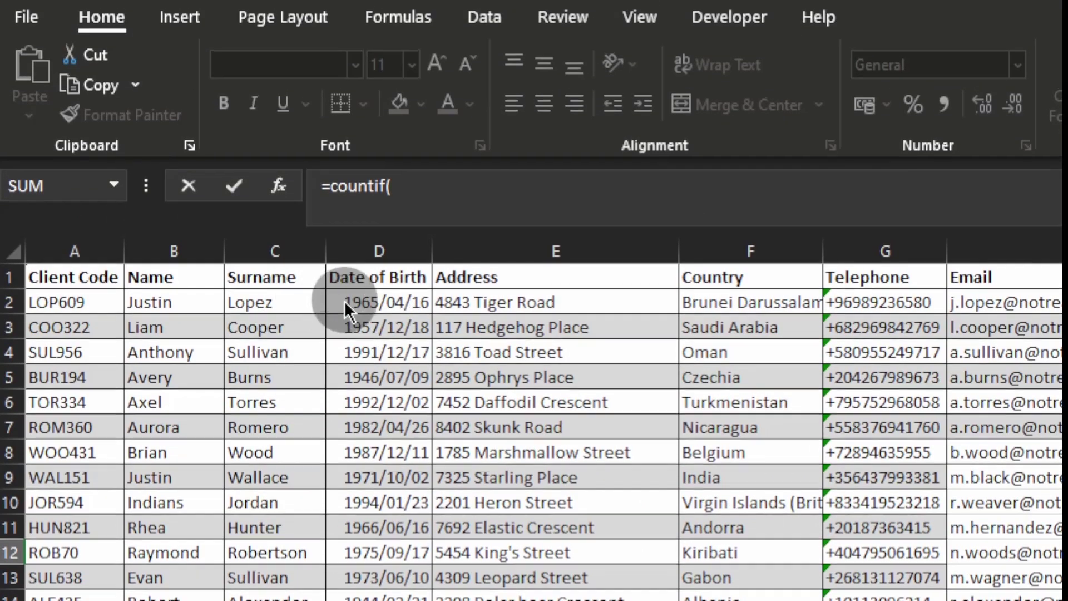
pyautogui.click(359, 300)
pyautogui.hotkey('ctrl', 'shift', 'Down')
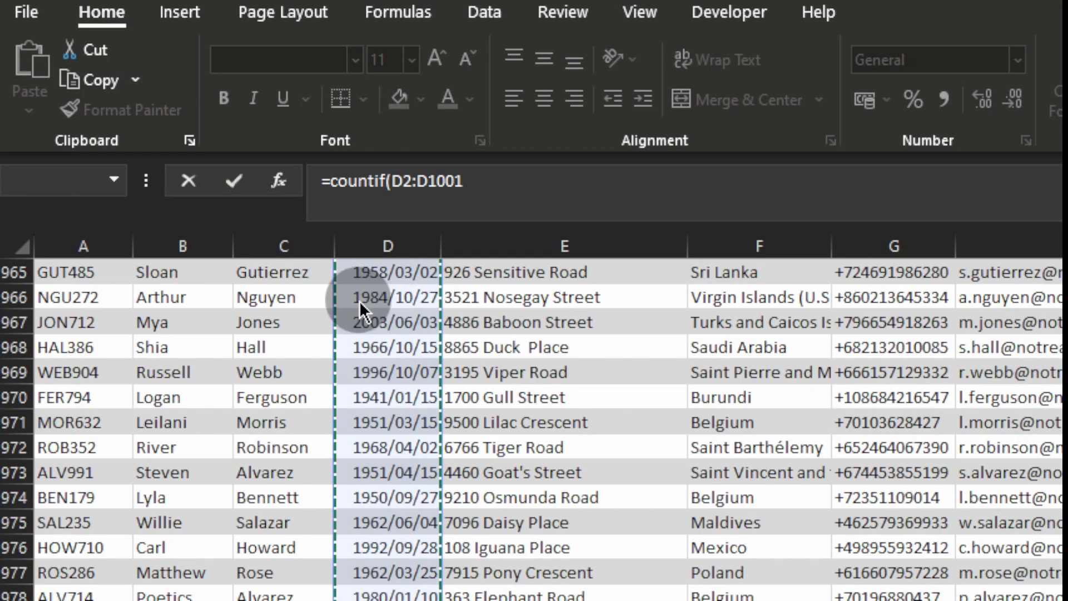
pyautogui.write(',')
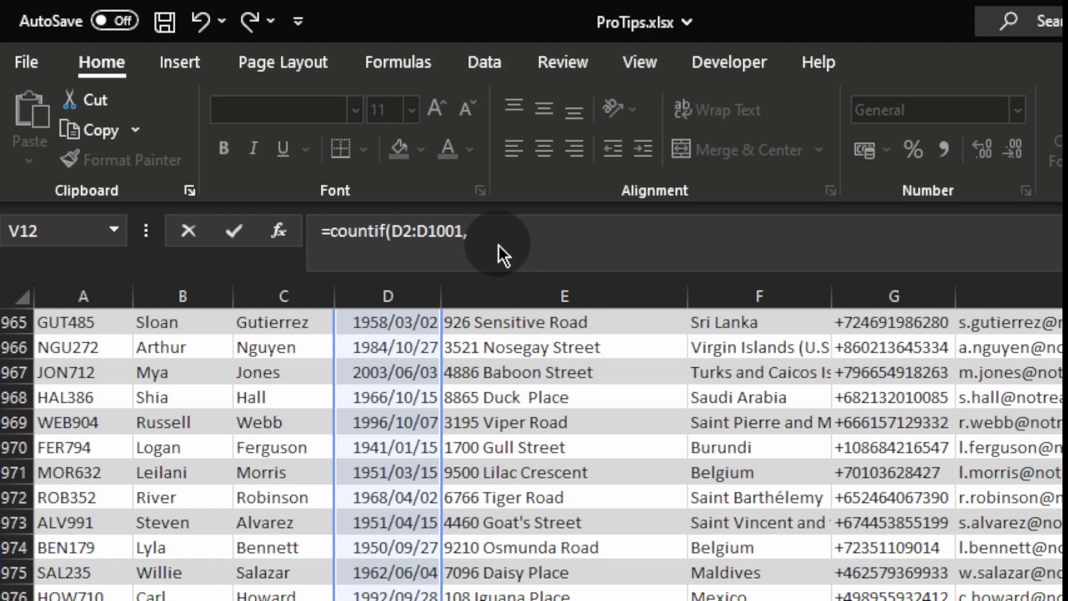
# Complete the COUNTIF formula in V12 with the criterion edtate(now(),-720) and enter it.
pyautogui.write('edtate(now()')
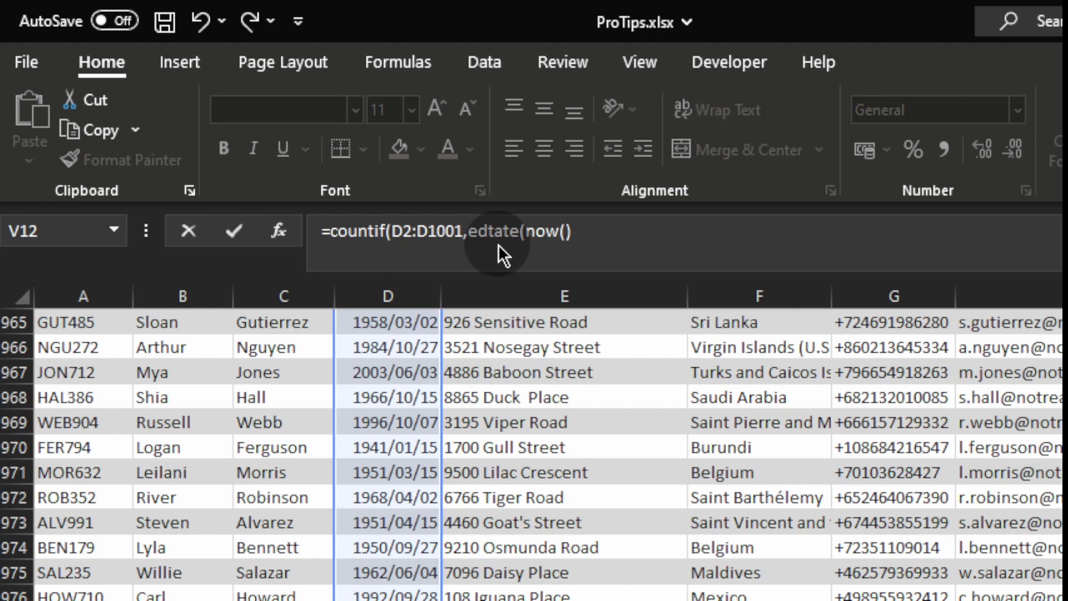
pyautogui.write(',-720))')
pyautogui.press('Return')
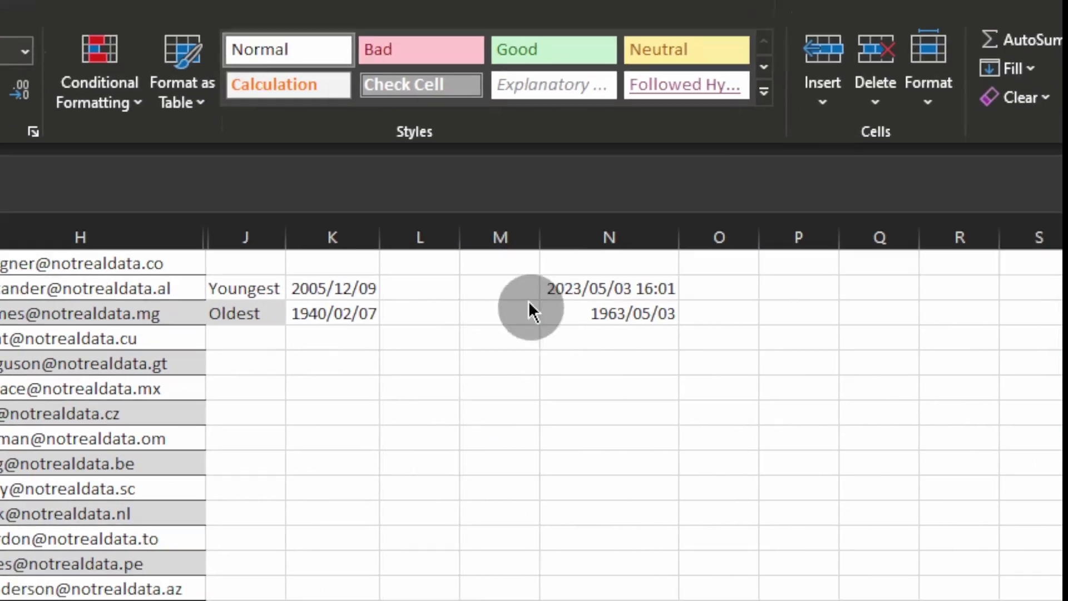
pyautogui.scroll(4, 528, 309)
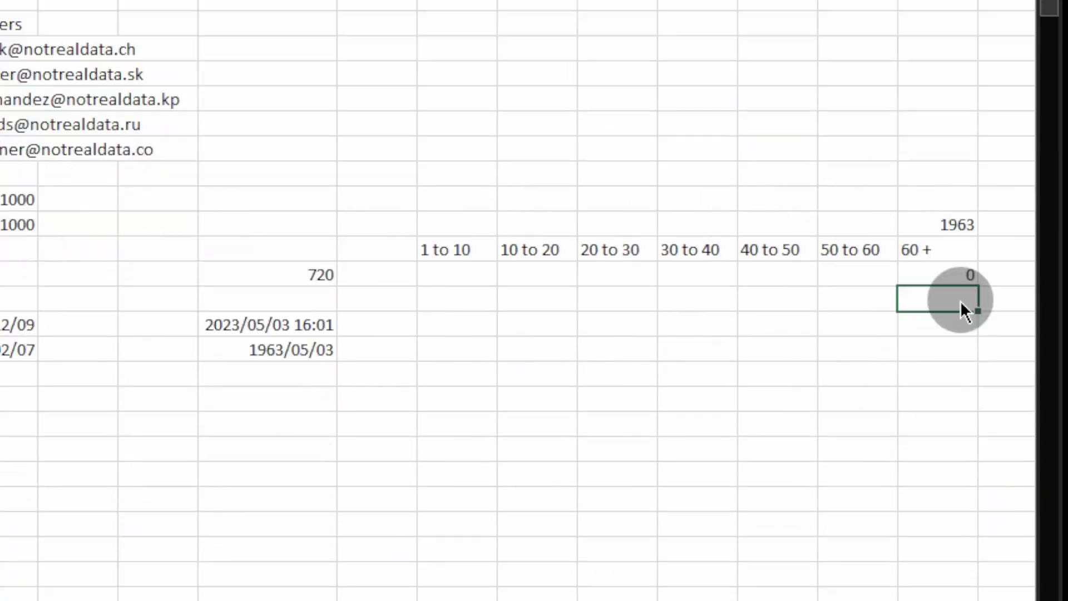
pyautogui.click(953, 305)
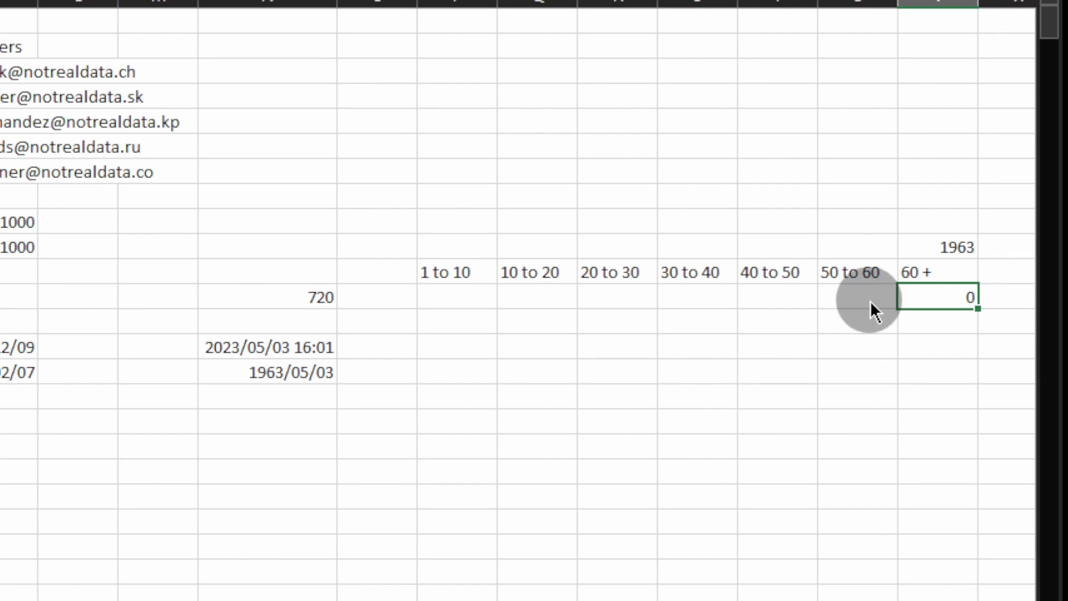
# Start a COUNTIFS formula in U12, below 50 to 60, with D2:D1001 as the first criteria range and > opening its criterion.
pyautogui.click(869, 300)
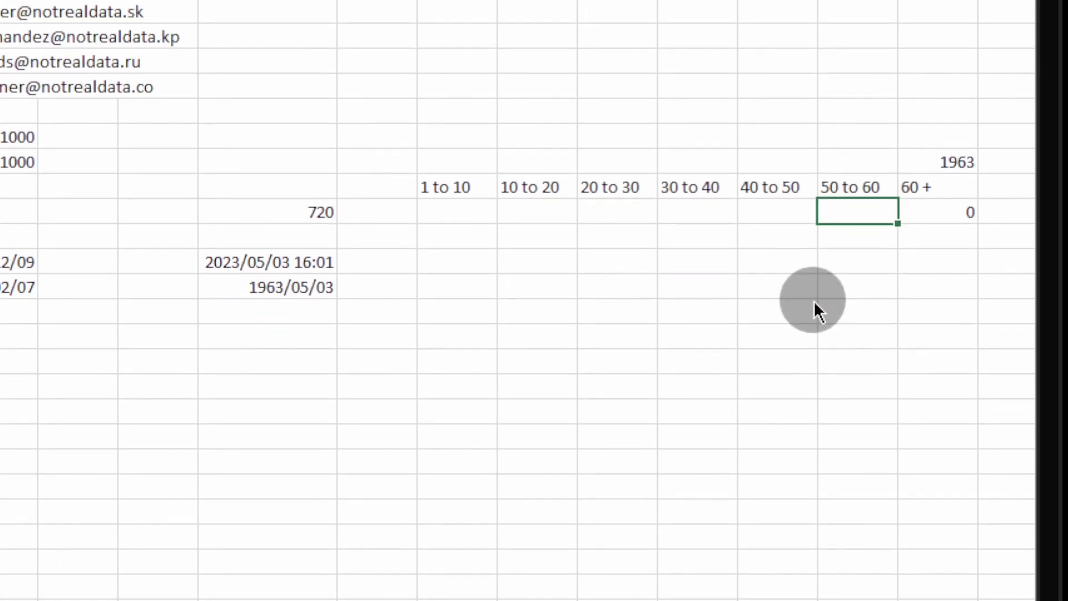
pyautogui.write('=cou')
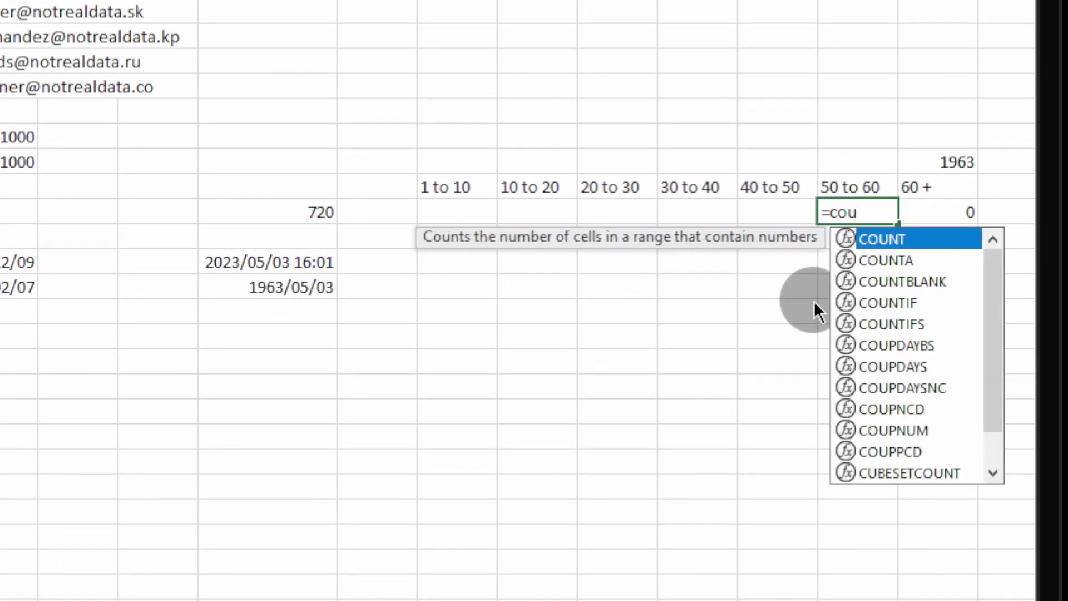
pyautogui.write('ntifs')
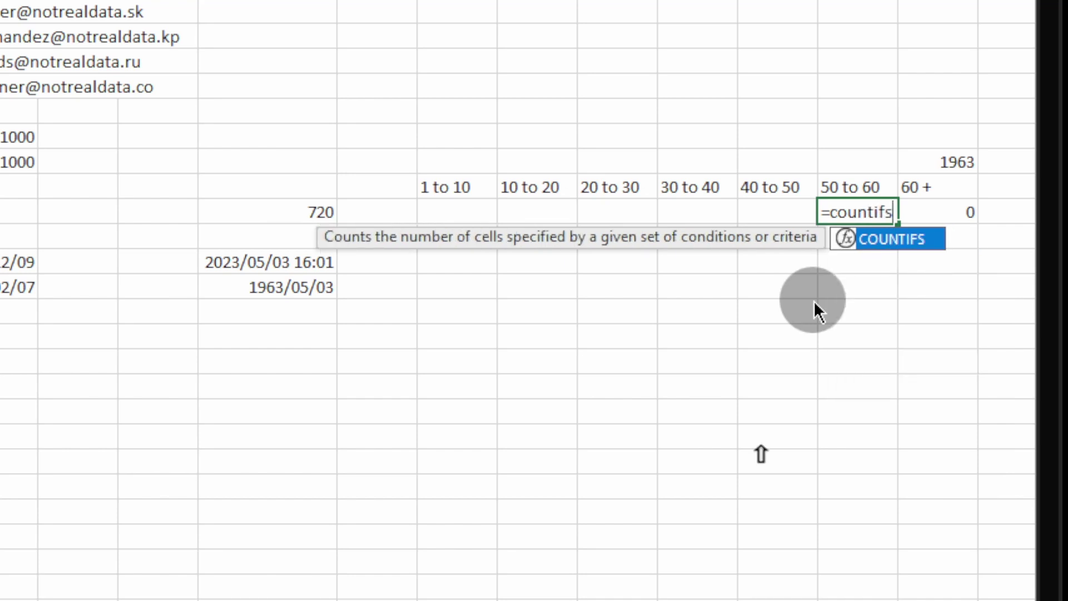
pyautogui.write('(')
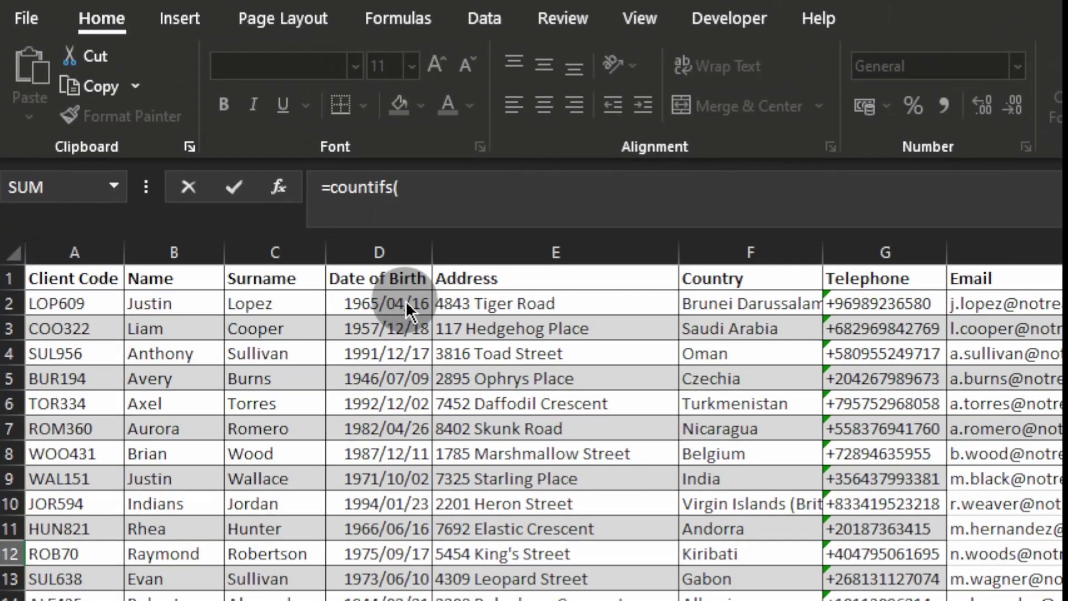
pyautogui.moveTo(406, 309); pyautogui.dragTo(423, 460)
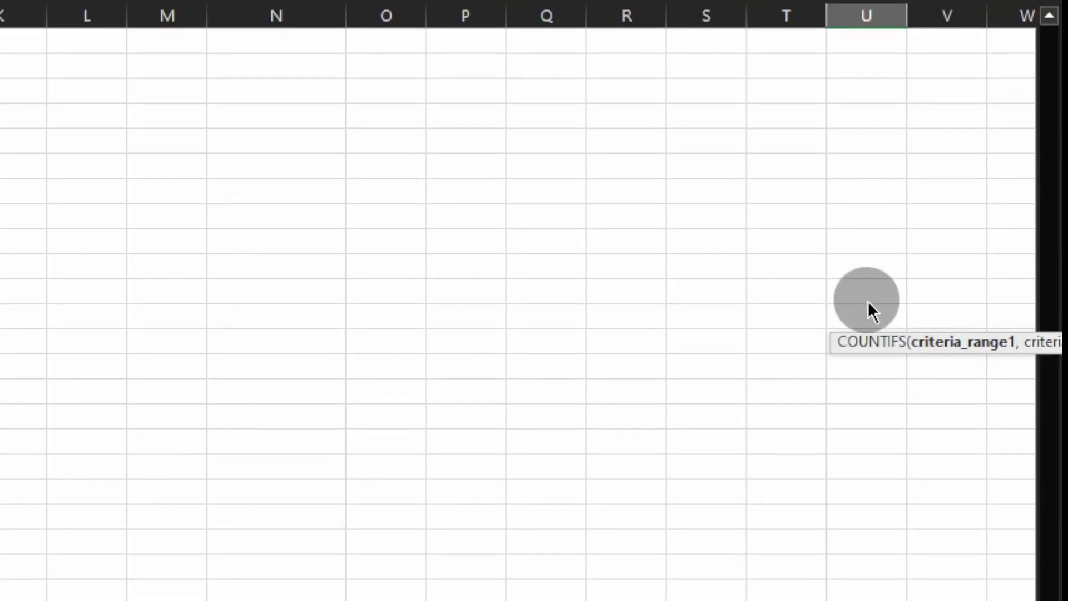
pyautogui.hotkey('ctrl', 'BackSpace')
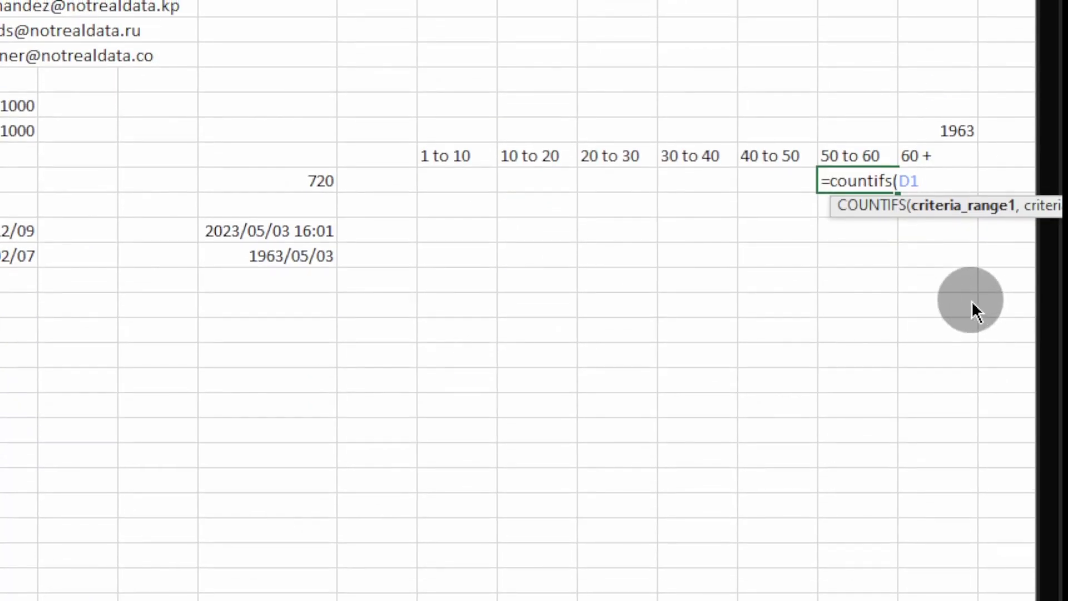
pyautogui.hotkey('ctrl', 'shift', 'Down')
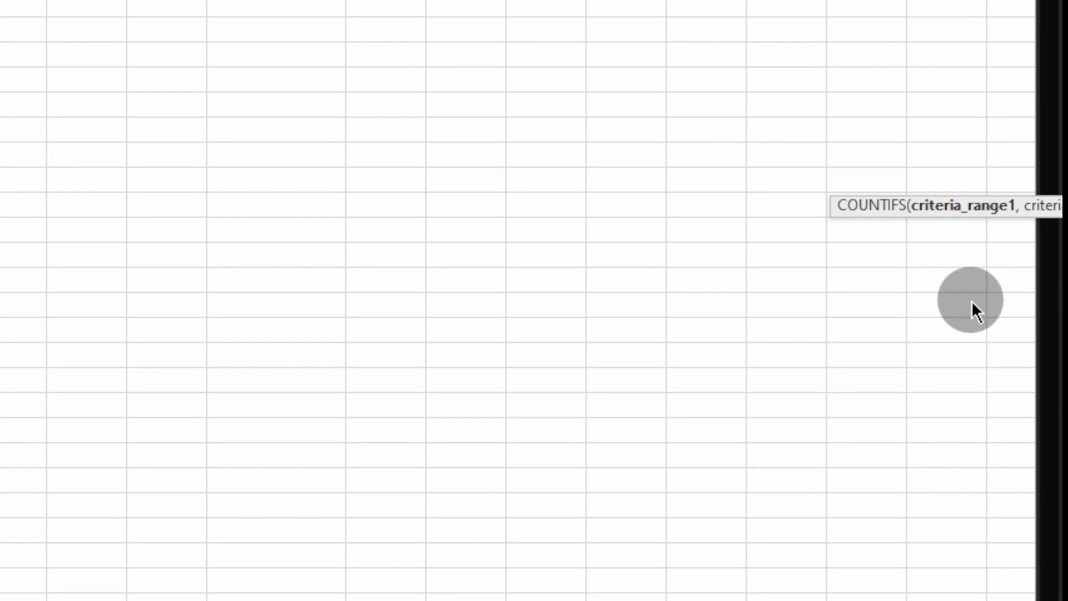
pyautogui.write(',')
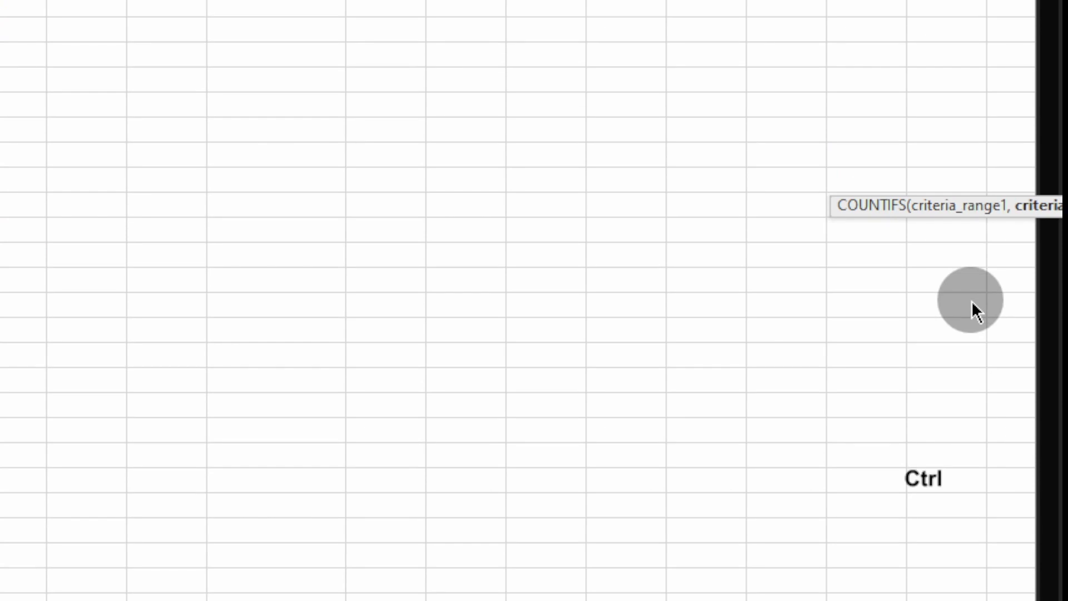
pyautogui.hotkey('ctrl', 'BackSpace')
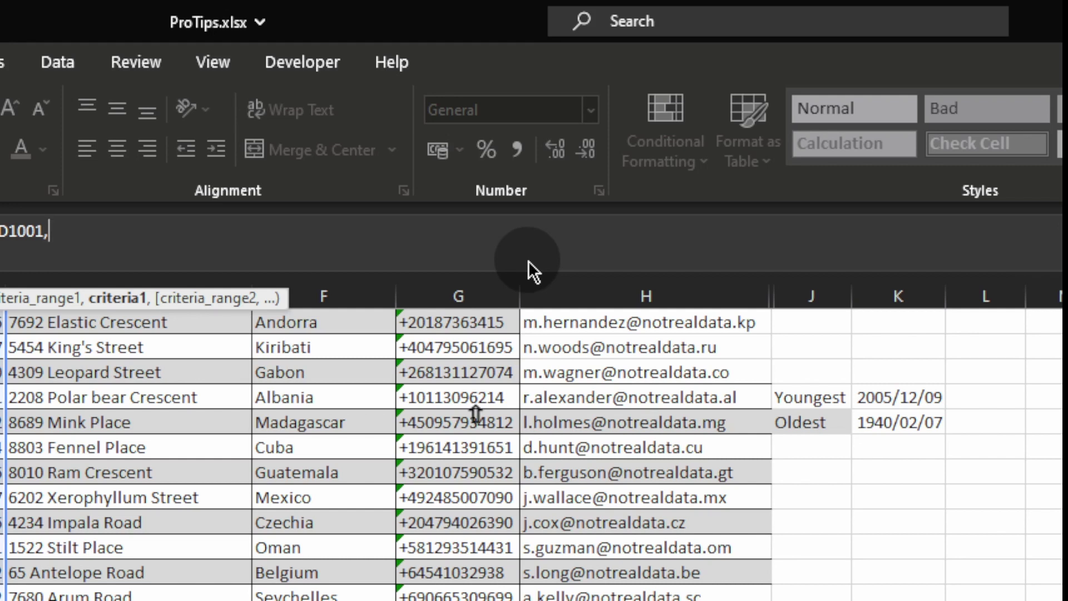
pyautogui.write('>')
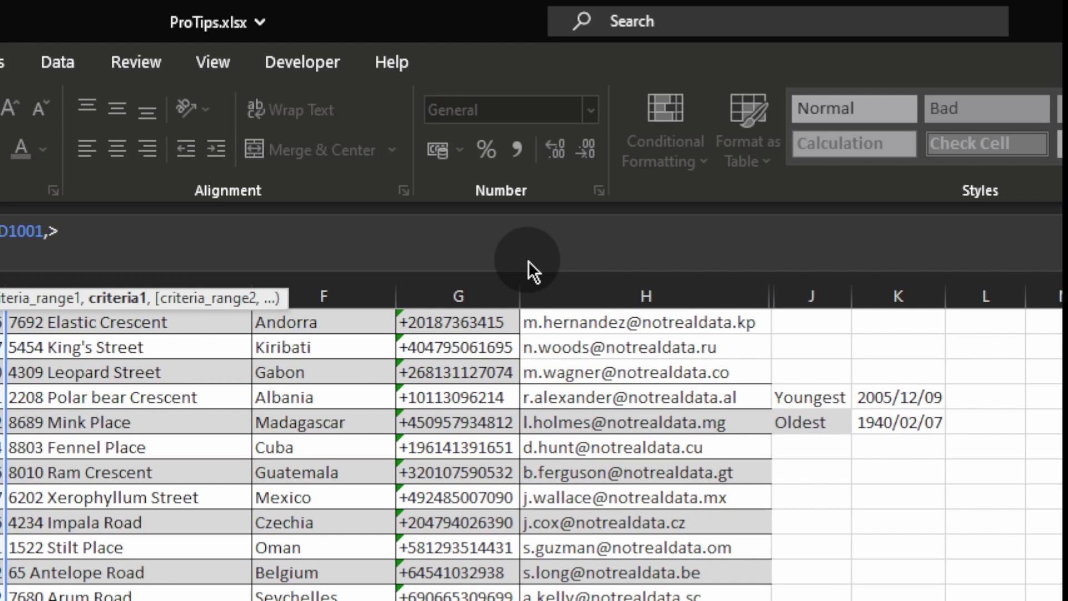
pyautogui.write('now()')
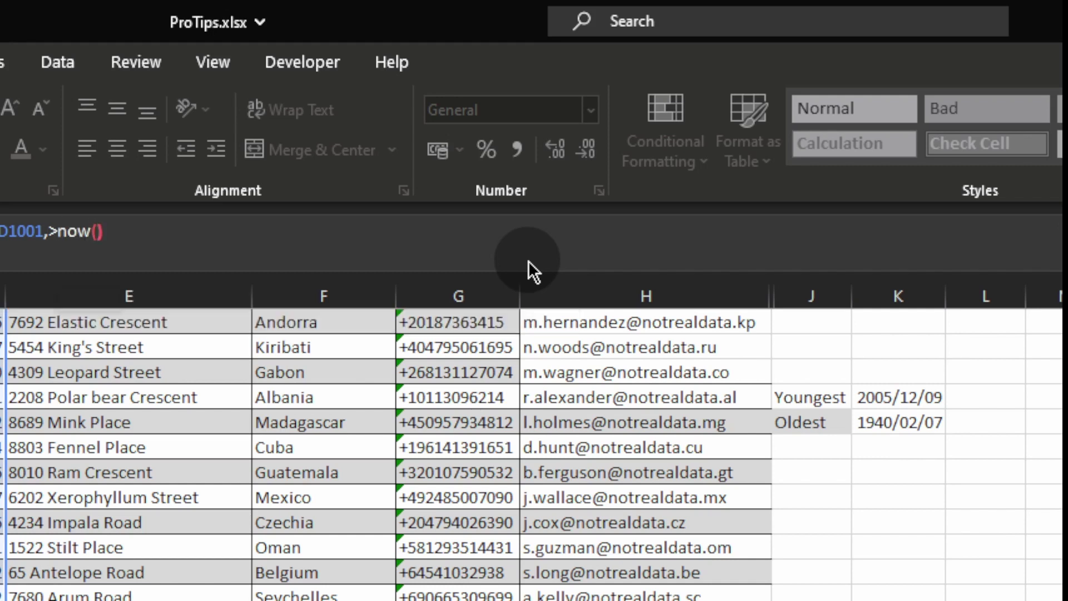
pyautogui.write('-')
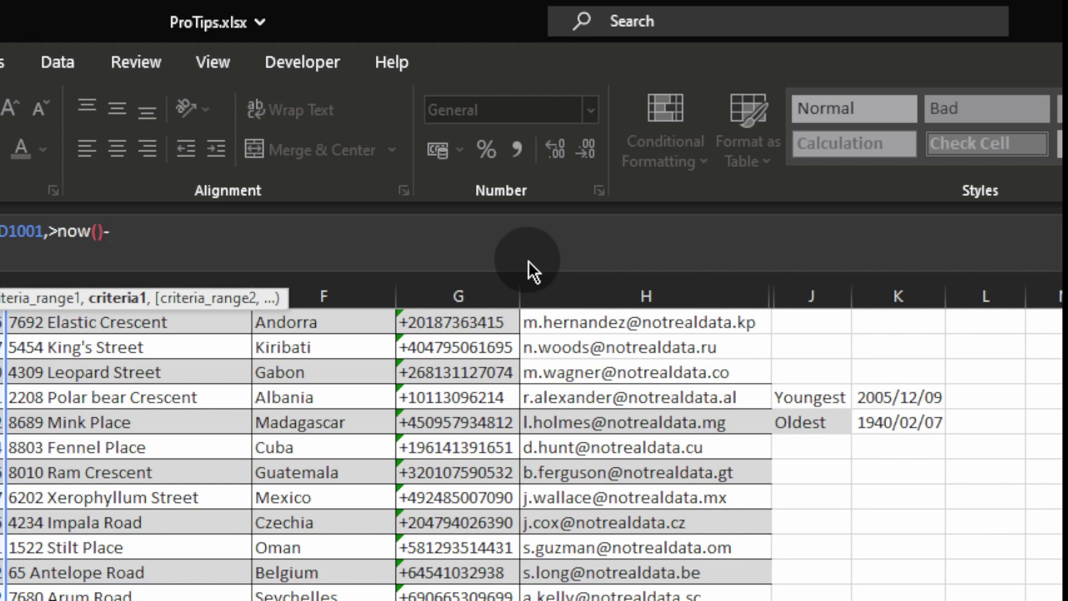
pyautogui.press('BackSpace')
pyautogui.press('BackSpace')
pyautogui.press('BackSpace')
pyautogui.press('BackSpace')
pyautogui.press('BackSpace')
pyautogui.press('BackSpace')
# Complete the first COUNTIFS criterion as >edtate(now()-708), ready for the second criteria range.
pyautogui.write('edtate(now()')
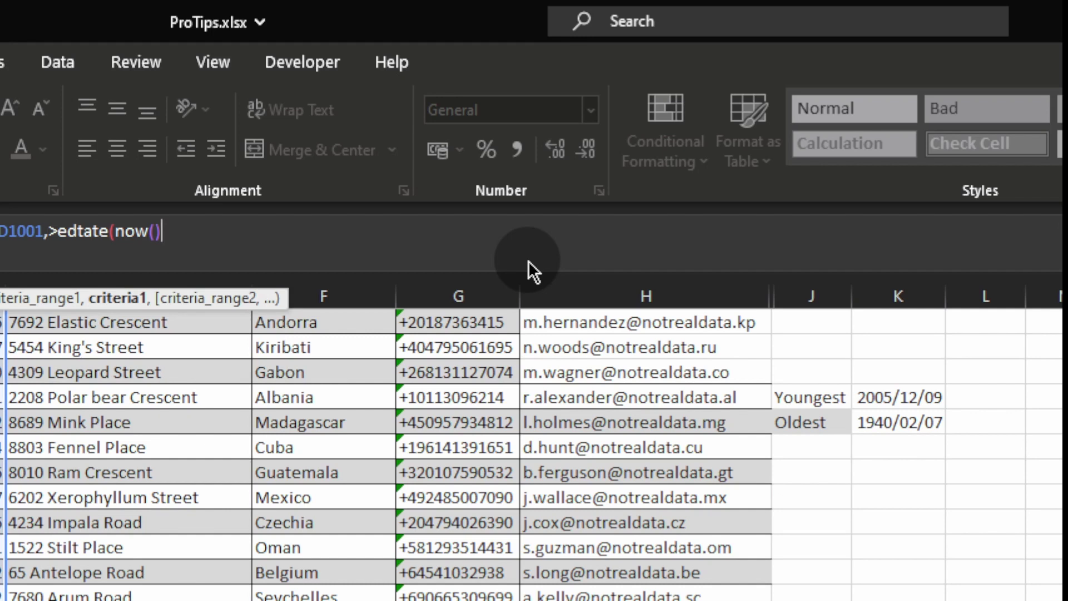
pyautogui.write('-708')
pyautogui.write(')')
pyautogui.write(',')
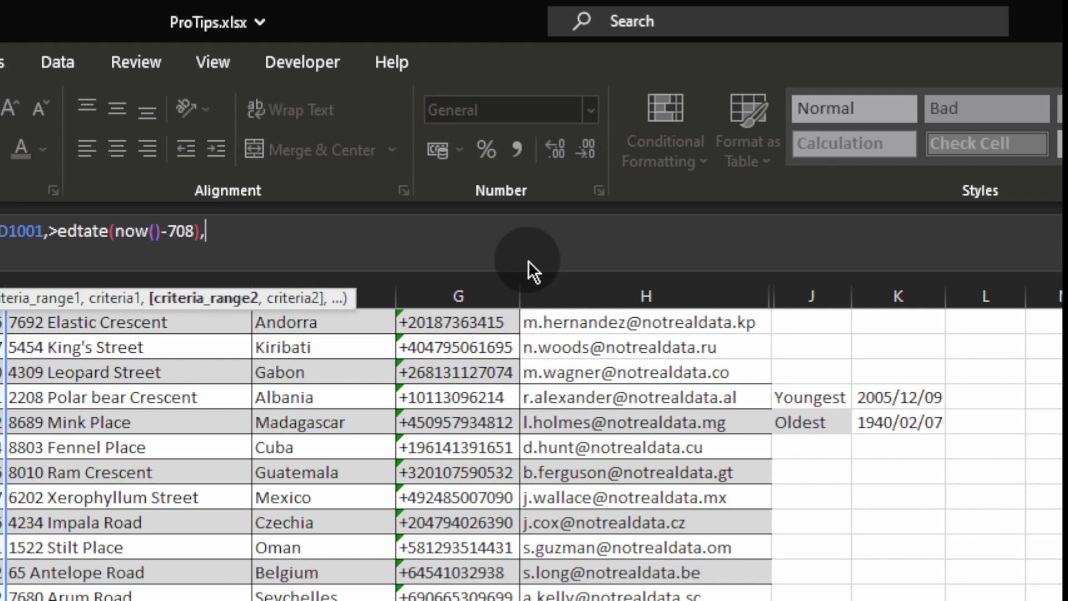
# Add D2:D1000 as the second criteria range with the criterion <edtate(now()-720), and close the COUNTIFS formula.
pyautogui.write('D')
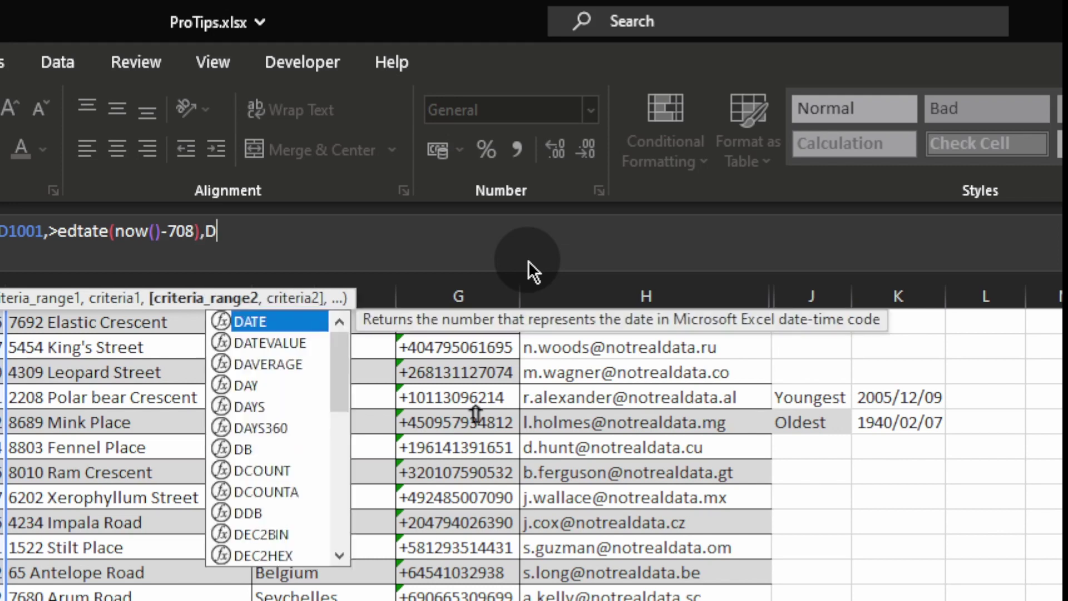
pyautogui.write('2:')
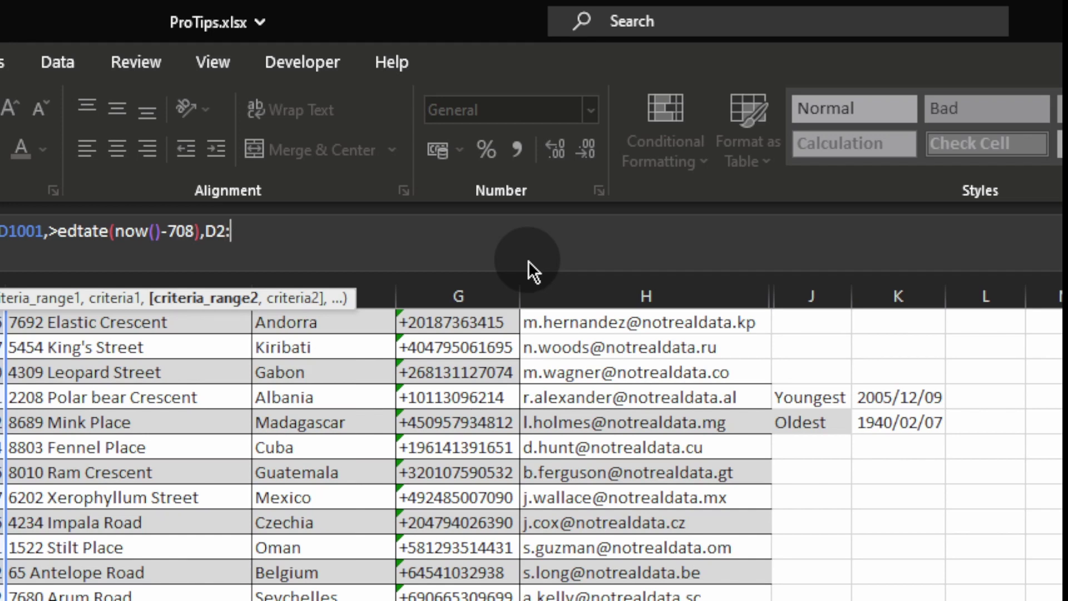
pyautogui.write('D1000')
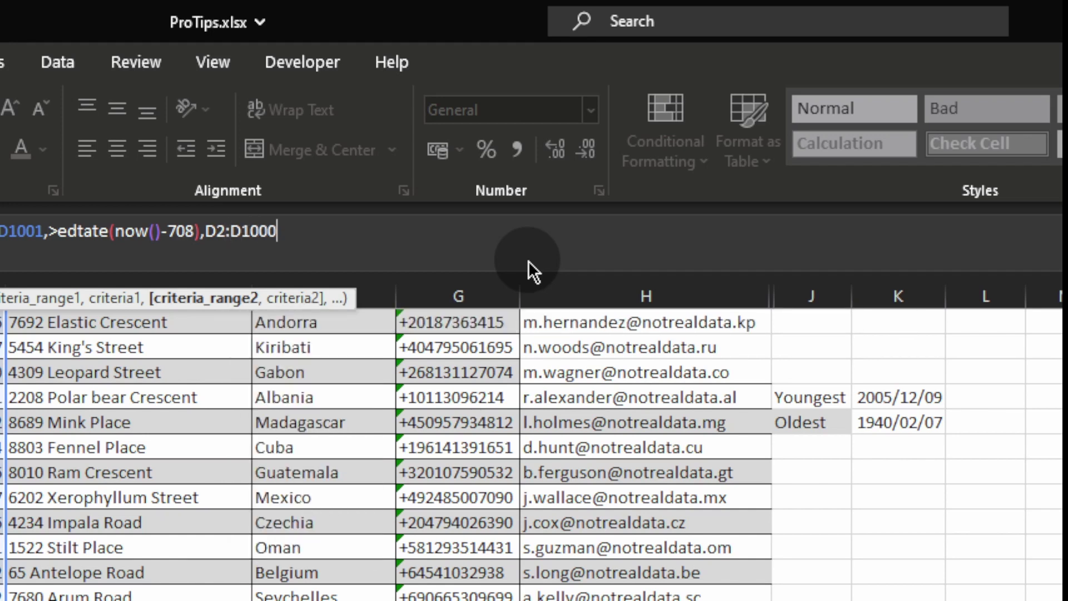
pyautogui.write(',')
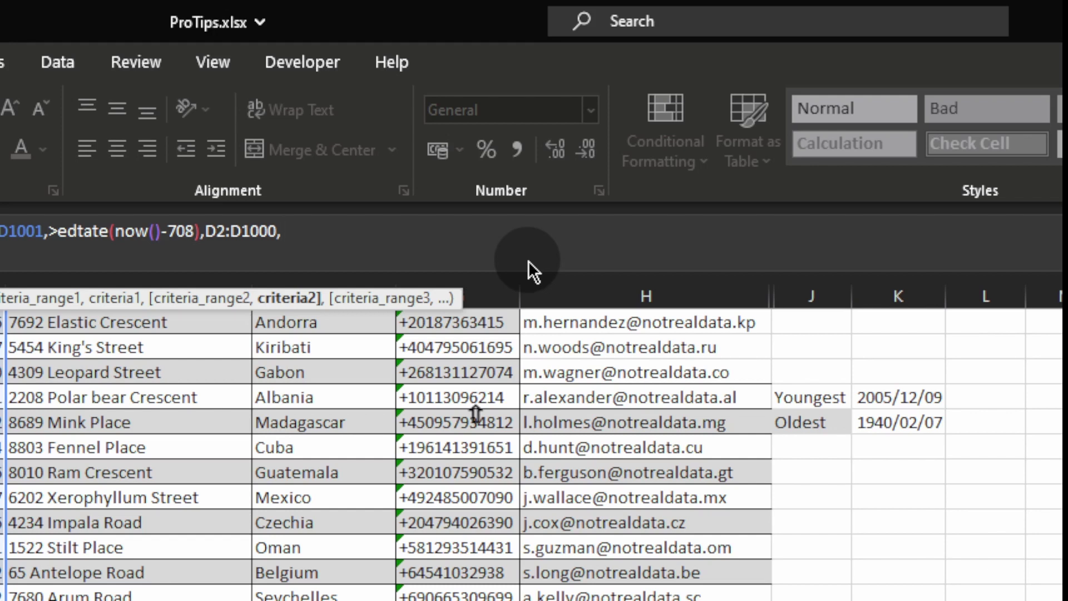
pyautogui.write('<')
pyautogui.write('edtate')
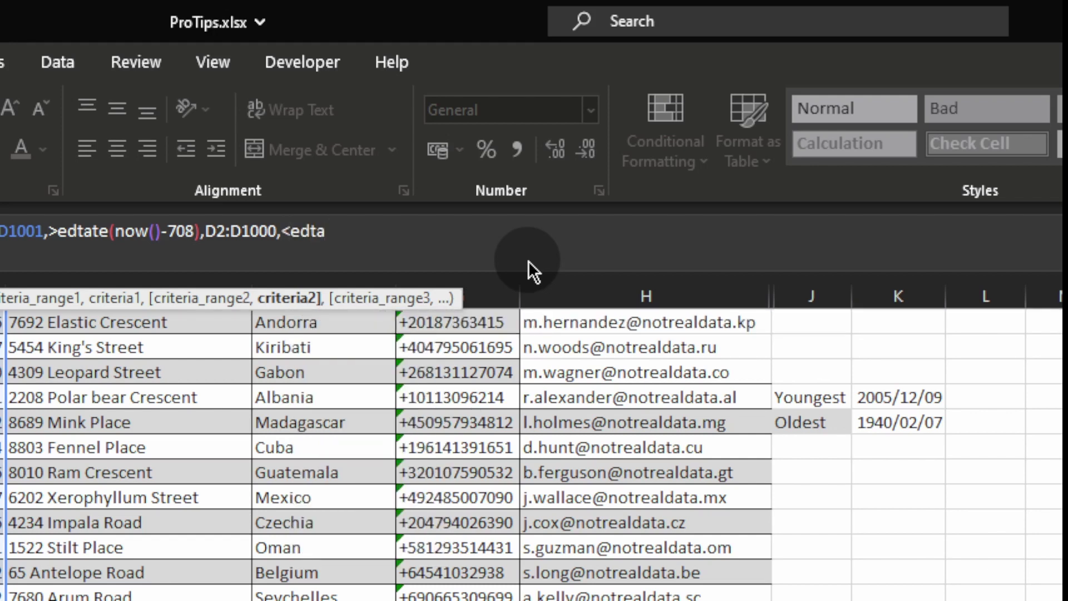
pyautogui.write('(now')
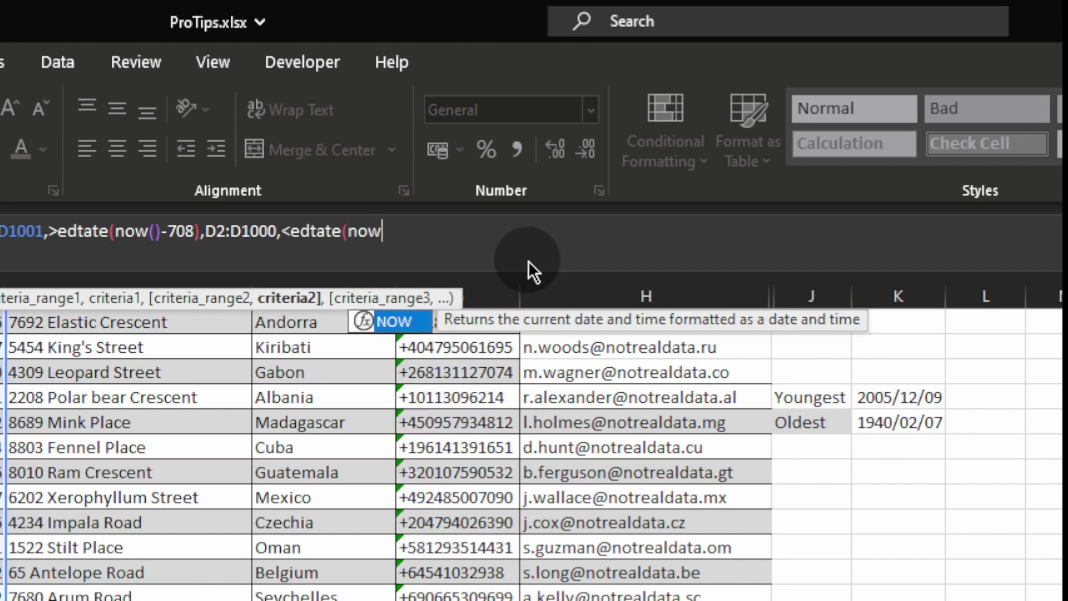
pyautogui.write('()')
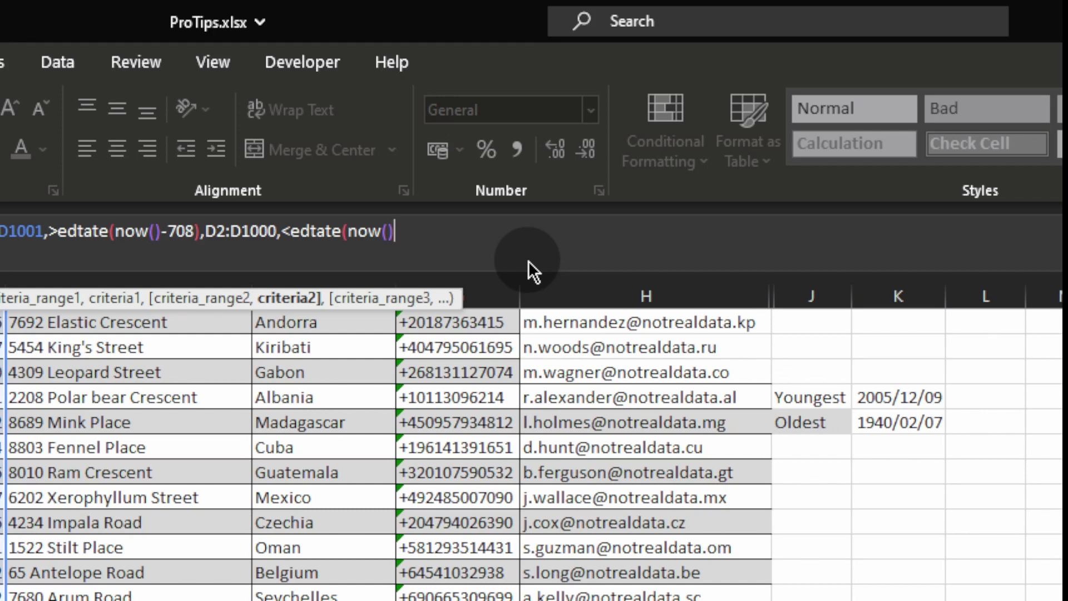
pyautogui.write('-')
pyautogui.write('720)')
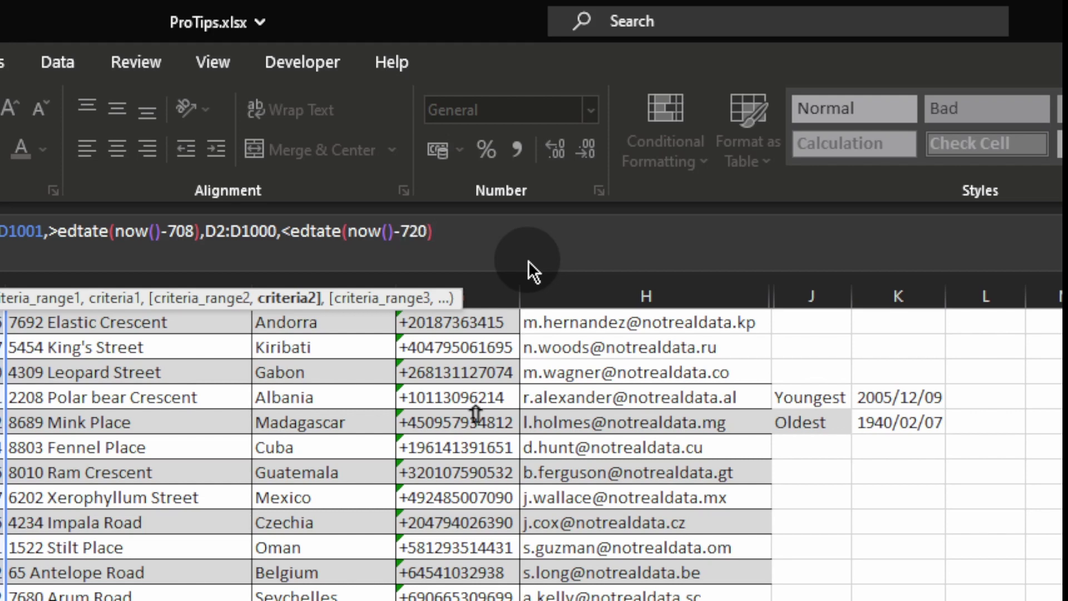
pyautogui.write(')')
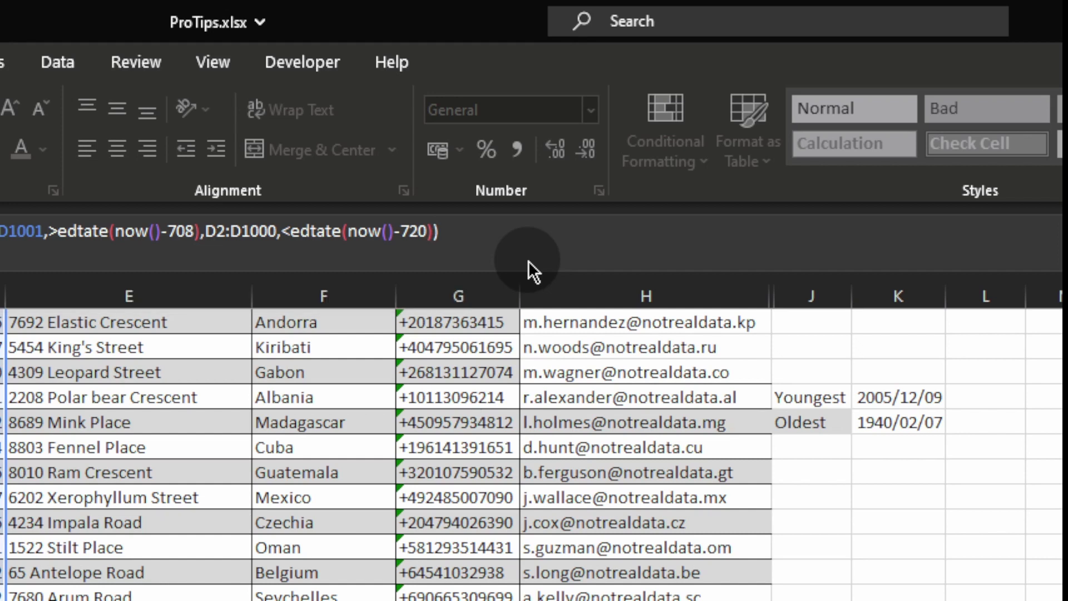
# Insert a comma between now() and -720 in the second criterion of the COUNTIFS formula.
pyautogui.press('Left')
pyautogui.press('Left')
pyautogui.press('Left')
pyautogui.press('Left')
pyautogui.press('Left')
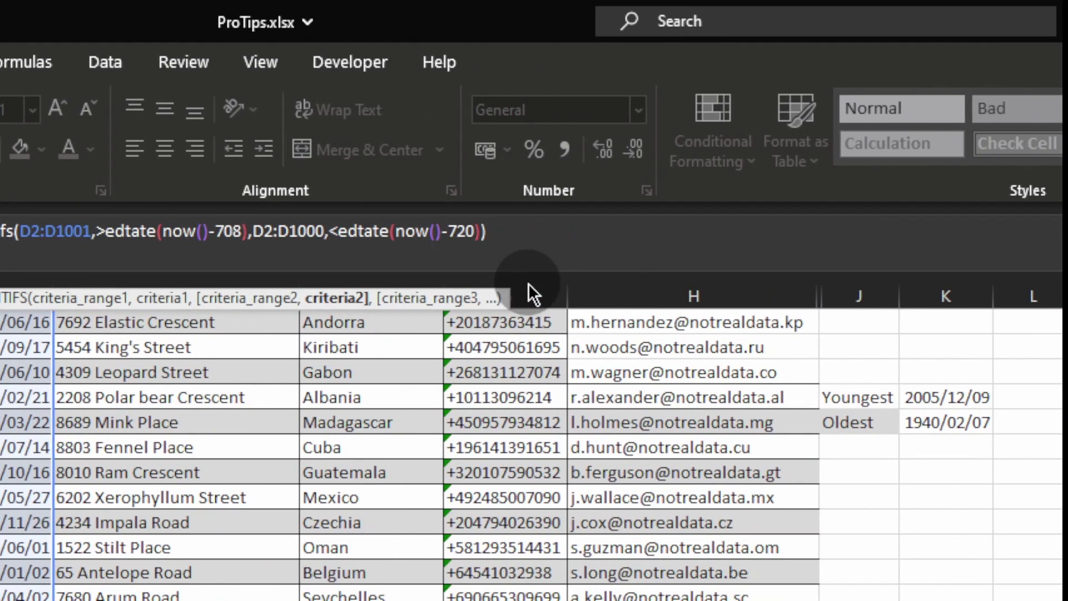
pyautogui.write(',')
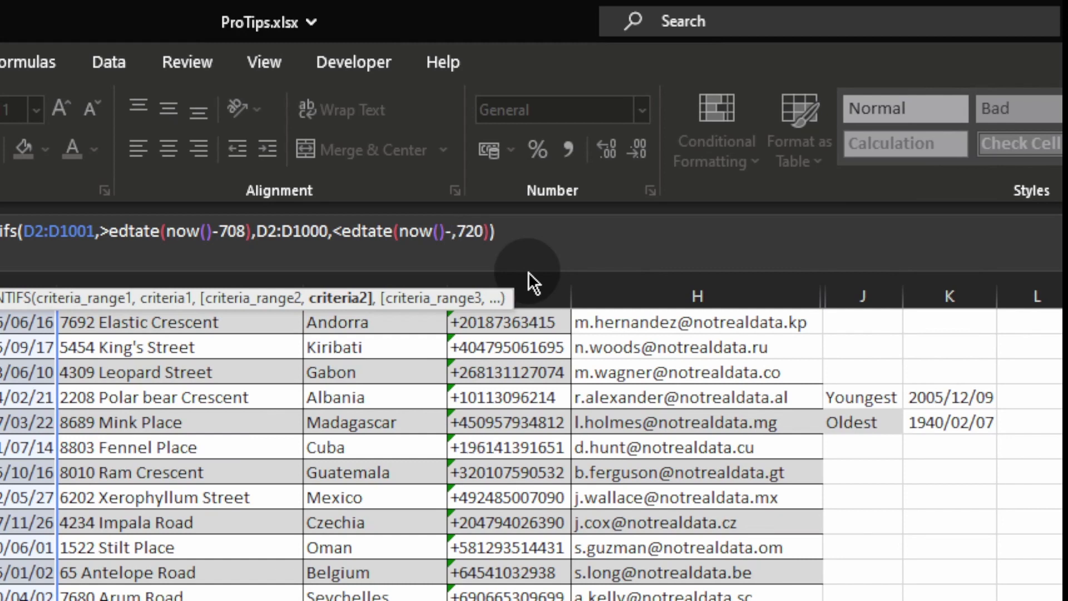
pyautogui.write('-')
pyautogui.press('Left')
pyautogui.press('Left')
pyautogui.press('Left')
pyautogui.press('Delete')
pyautogui.press('Right')
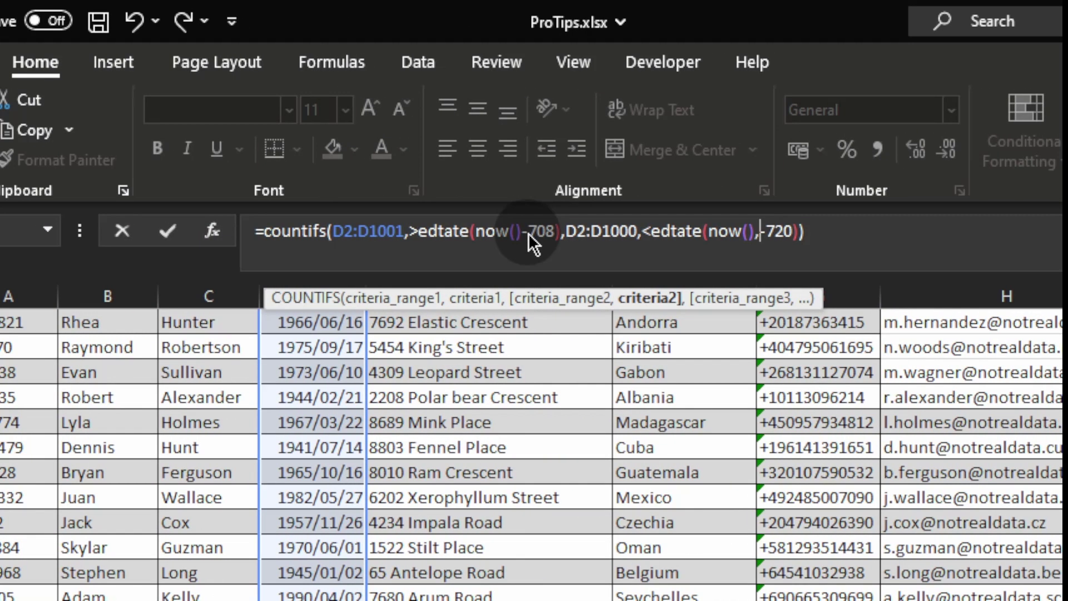
# Insert a comma before -708 in the first COUNTIFS criterion and try to enter the formula.
pyautogui.click(528, 231)
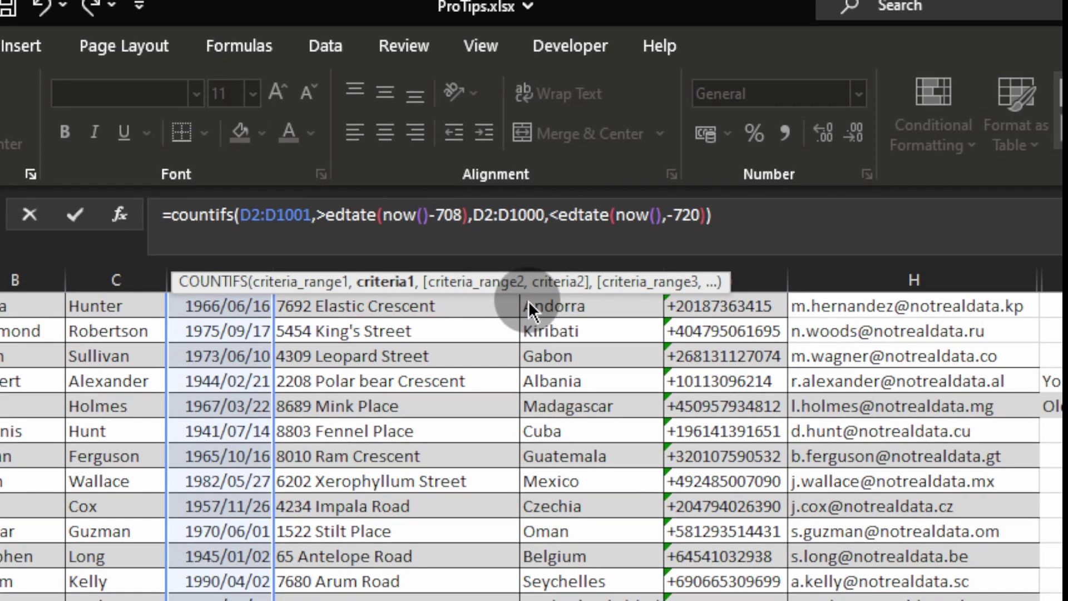
pyautogui.write(',')
pyautogui.press('Return')
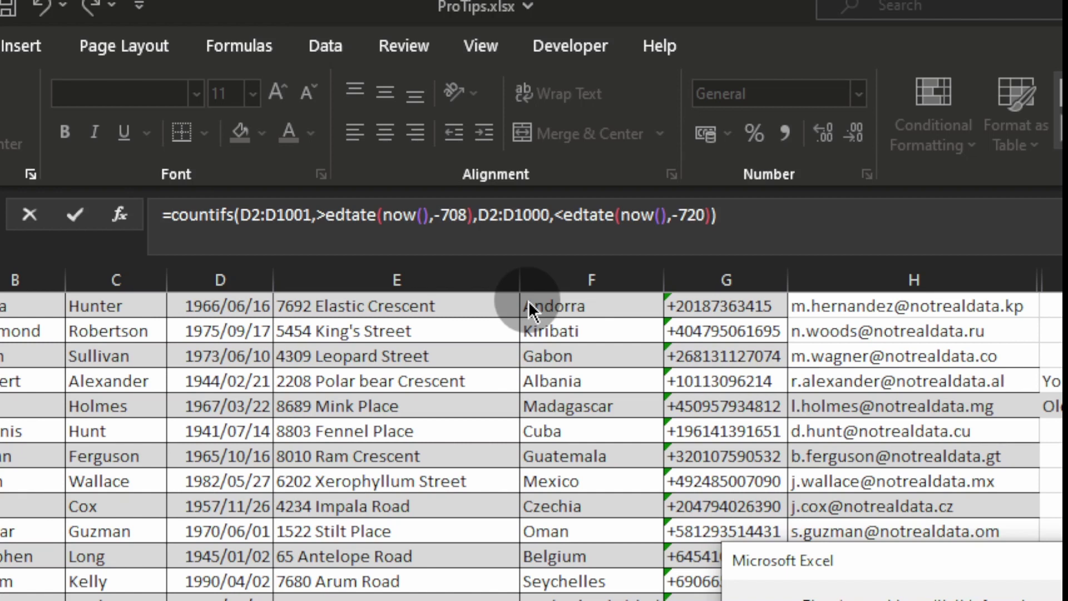
pyautogui.press('Return')
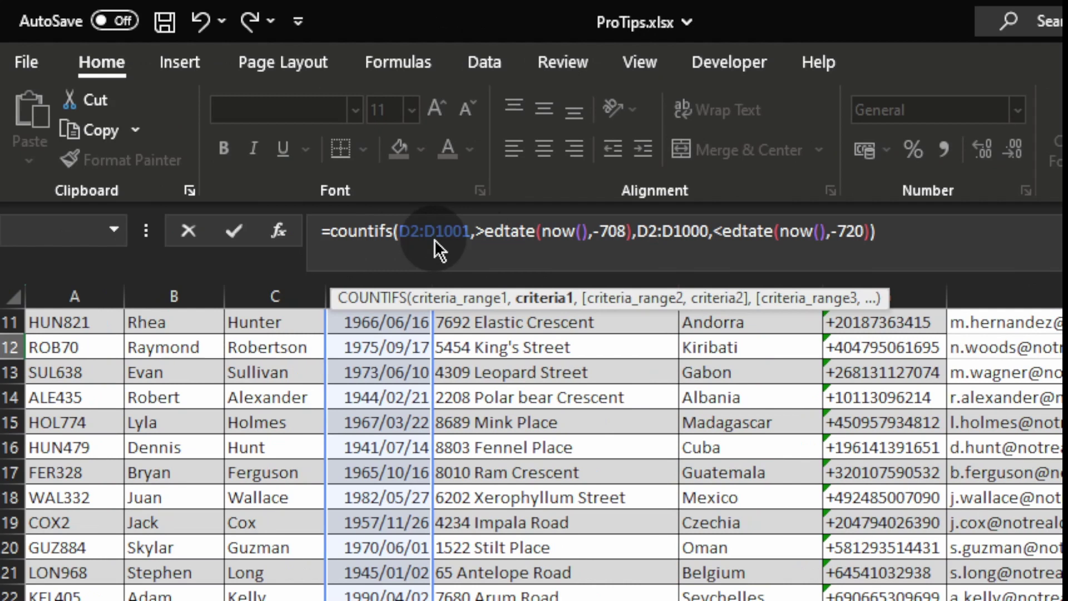
# Correct edtate to edate in both COUNTIFS criteria and try to enter the formula again.
pyautogui.click(477, 233)
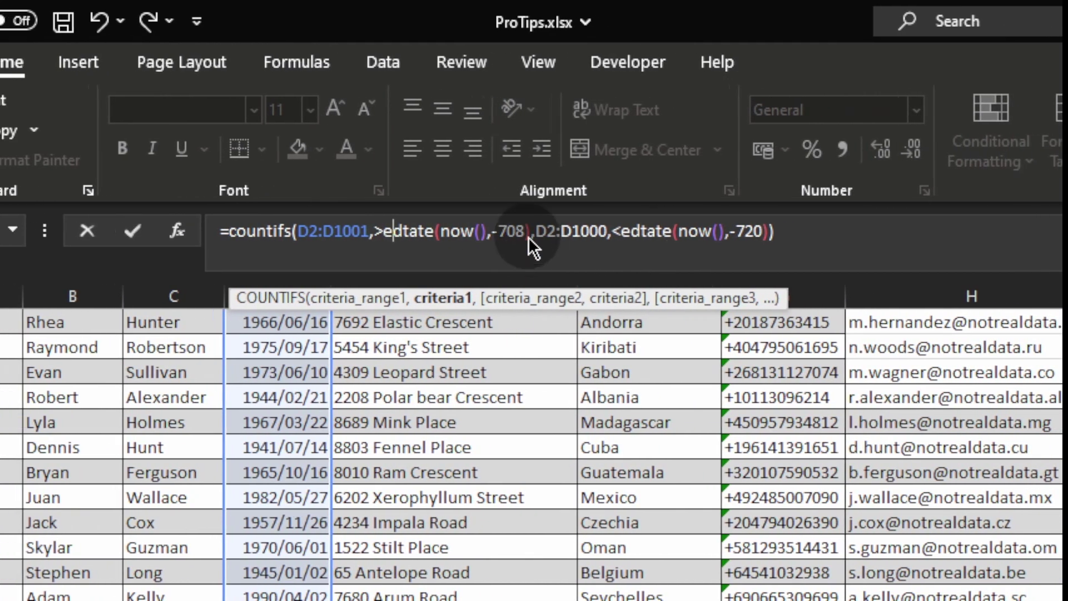
pyautogui.click(537, 232)
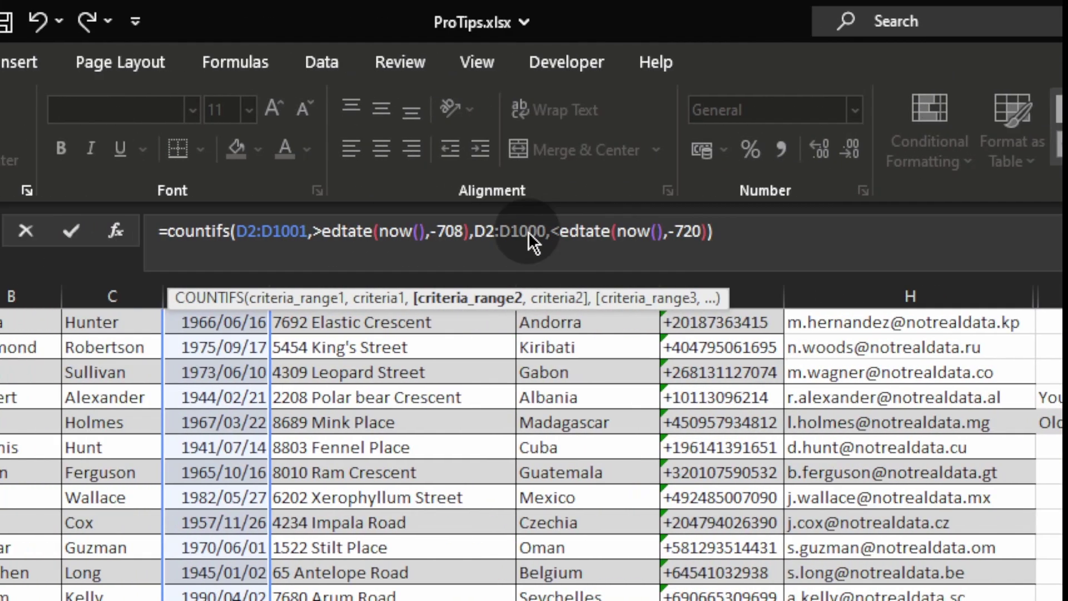
pyautogui.click(438, 230)
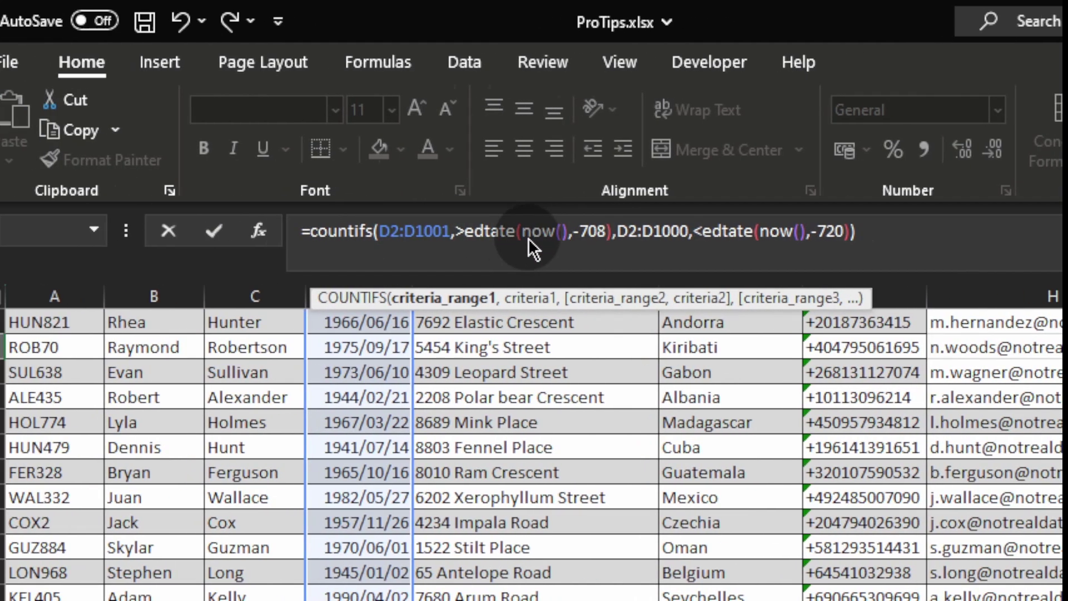
pyautogui.click(491, 236)
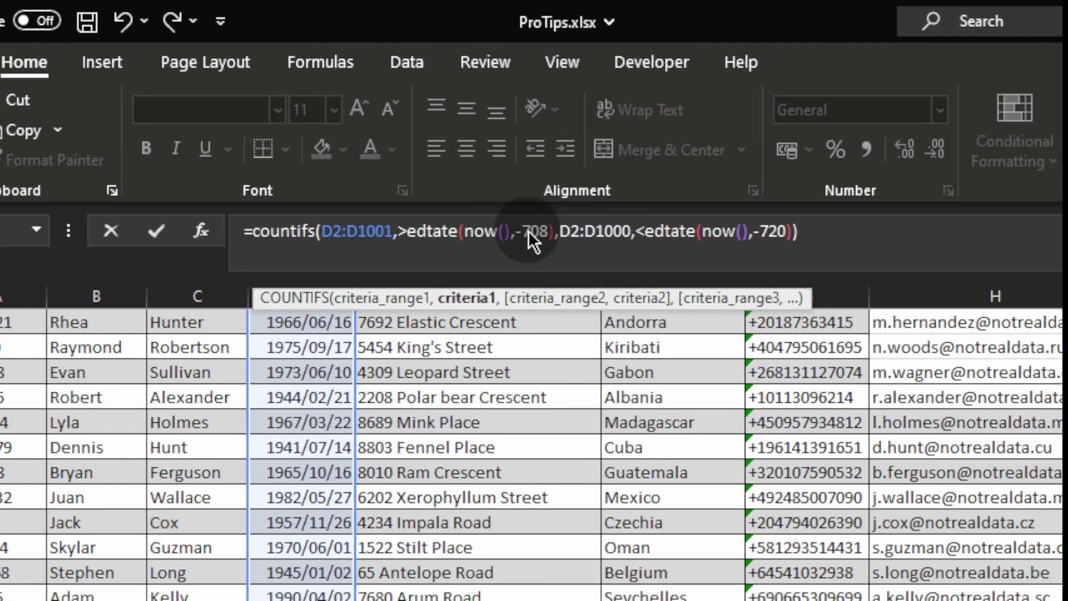
pyautogui.press('BackSpace')
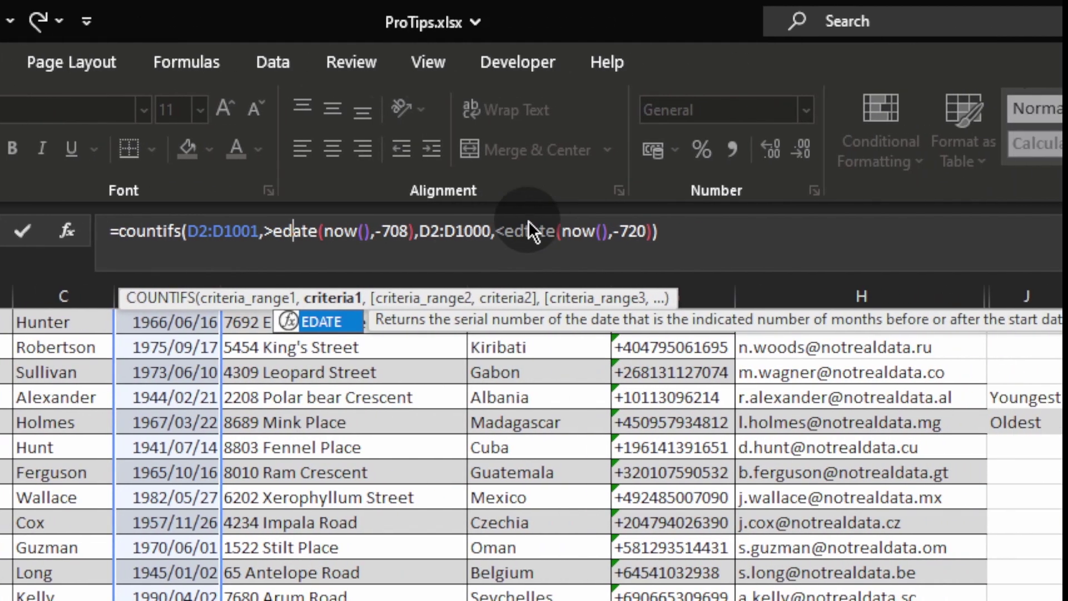
pyautogui.click(529, 221)
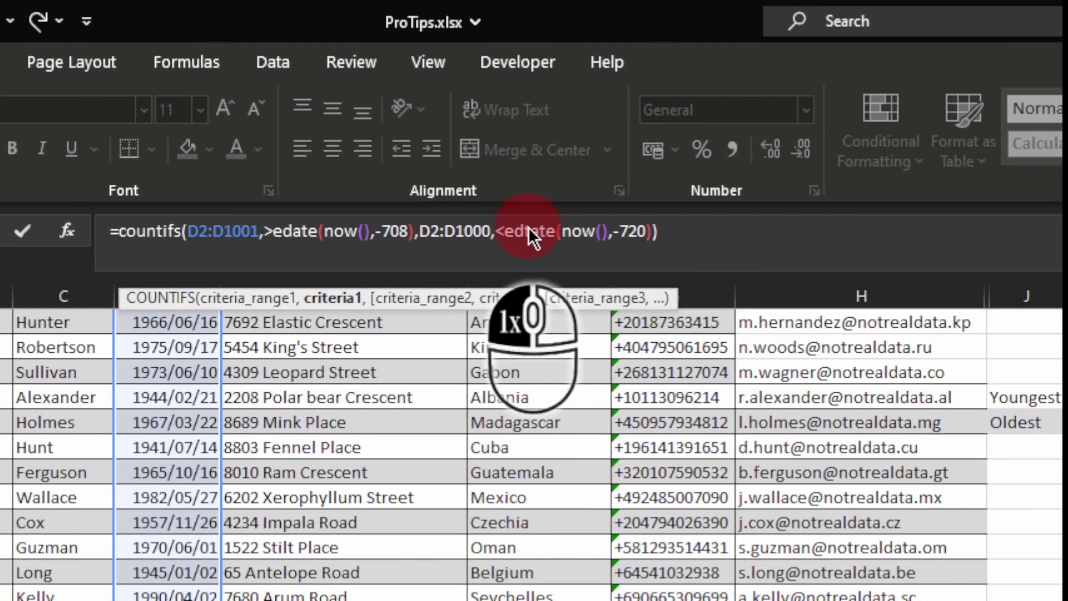
pyautogui.press('BackSpace')
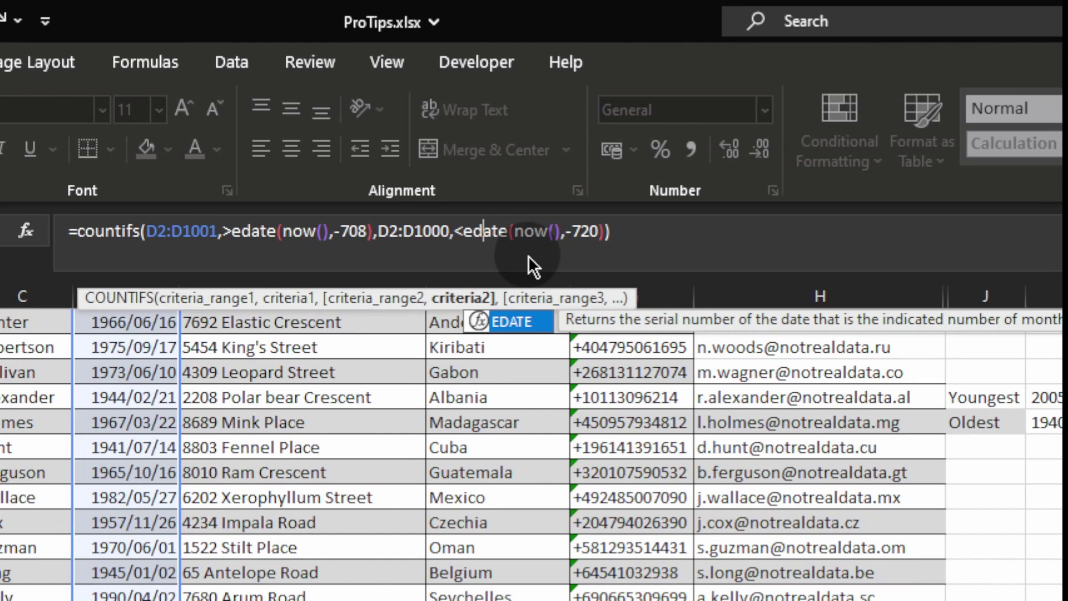
pyautogui.press('Return')
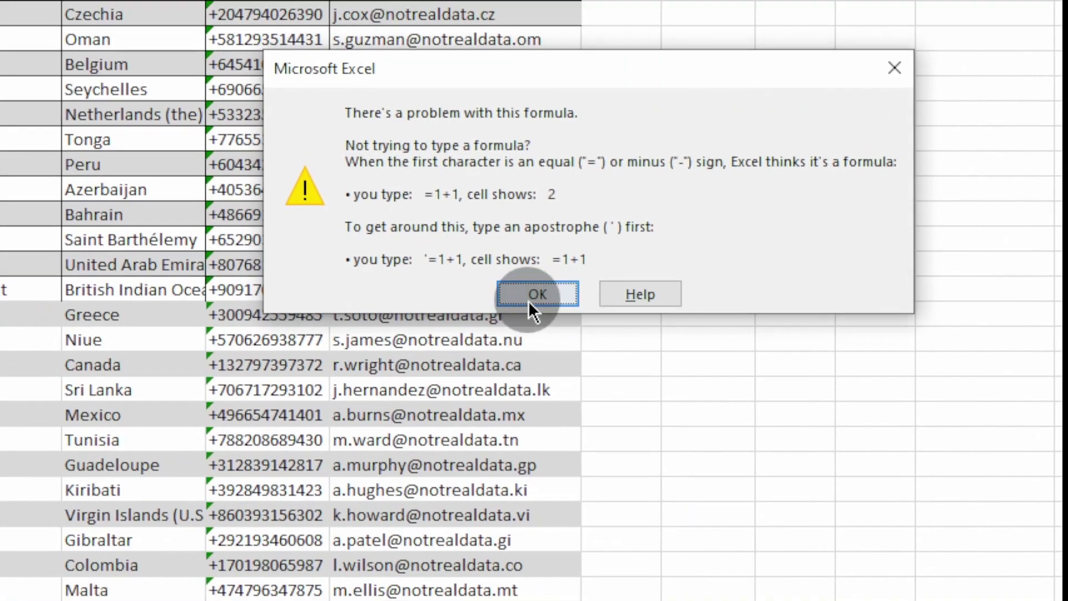
pyautogui.click(535, 295)
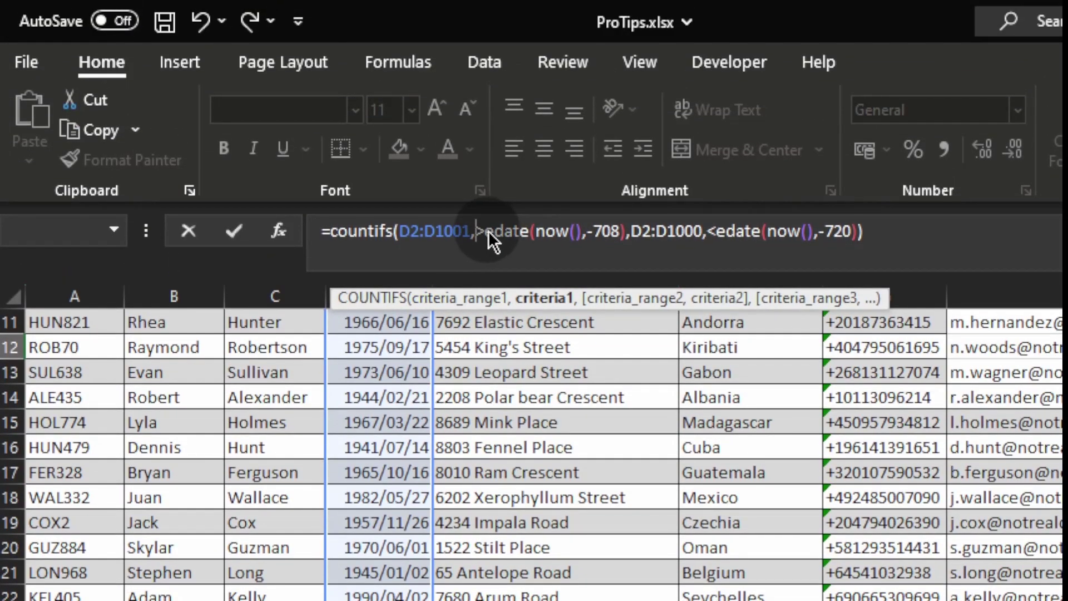
# Compare the COUNTIFS formula for 50 to 60 with the COUNTIF formula in V12.
pyautogui.click(488, 232)
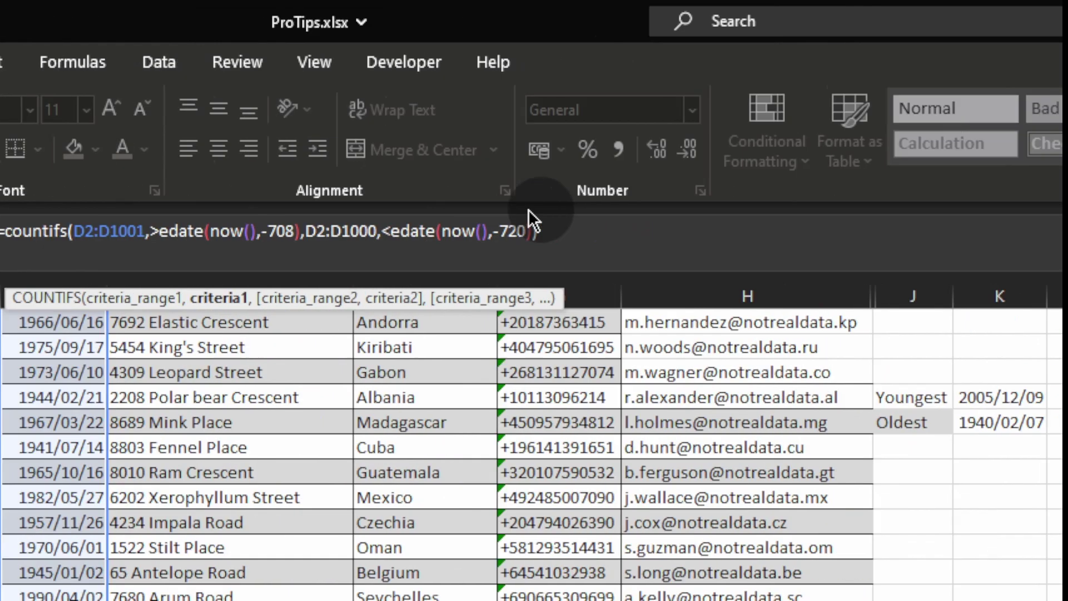
pyautogui.moveTo(552, 238); pyautogui.dragTo(0, 226)
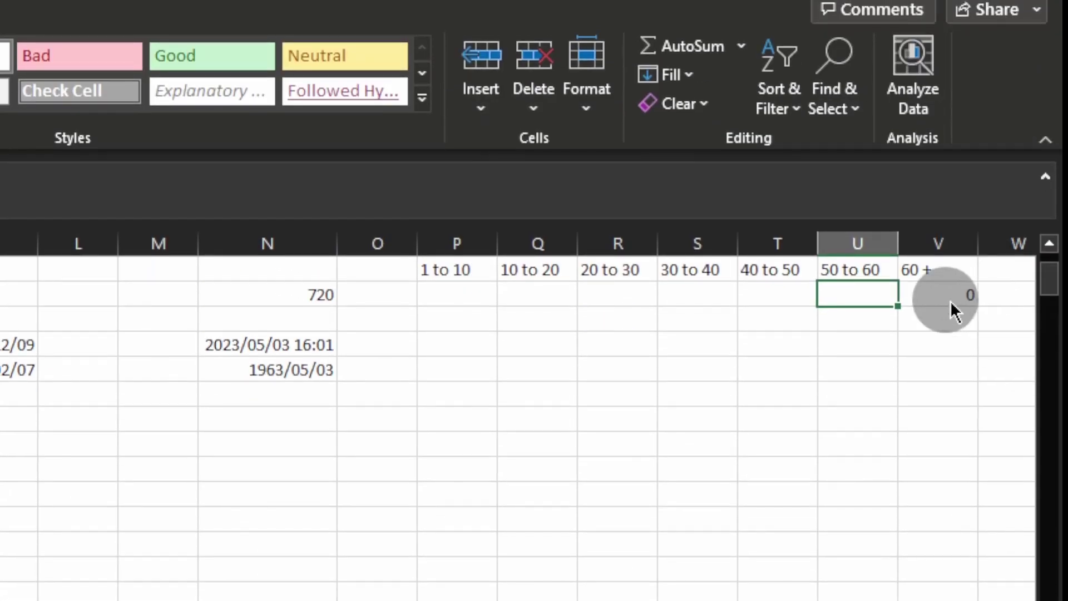
pyautogui.click(947, 243)
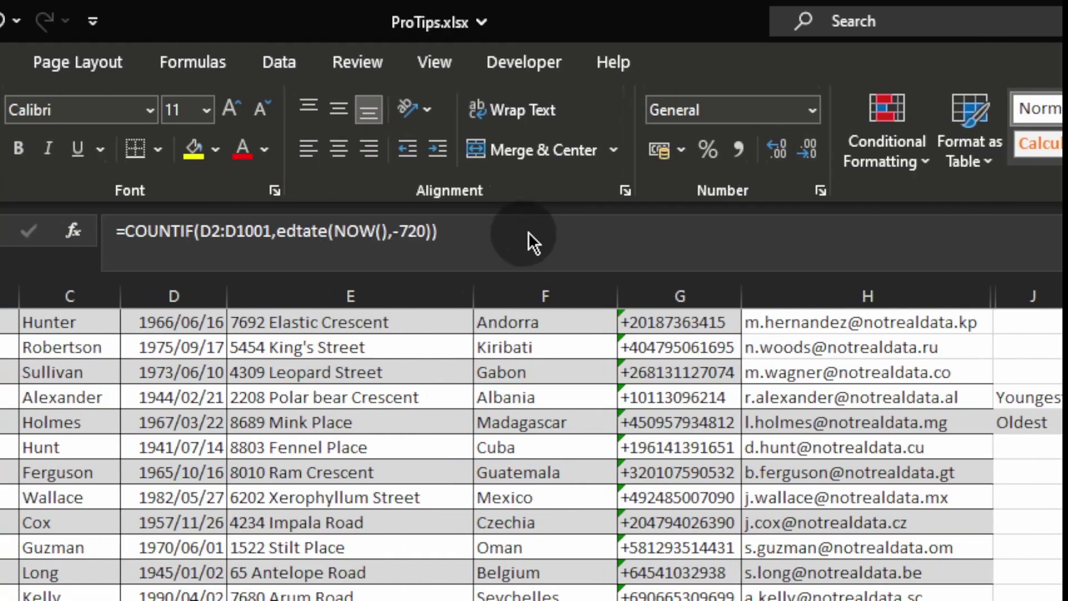
pyautogui.click(328, 233)
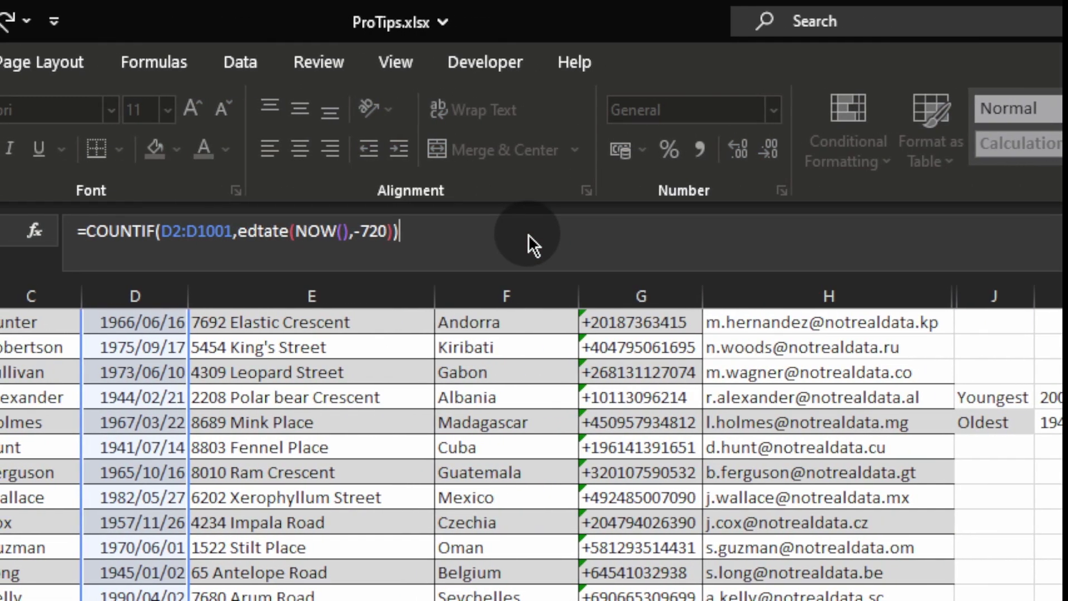
pyautogui.click(528, 235)
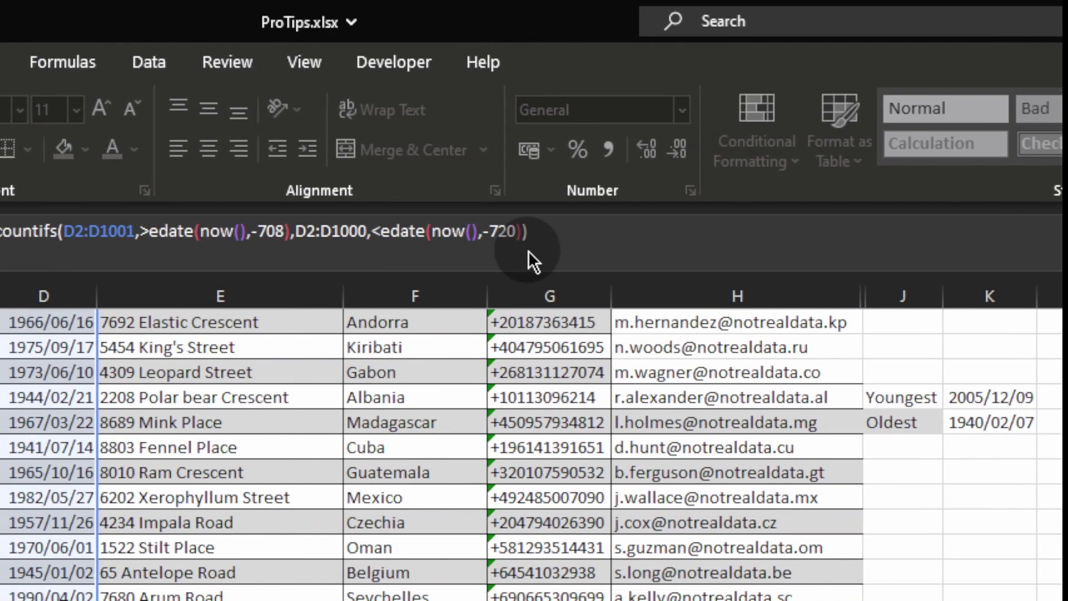
# Recheck the second edate criterion, try to enter the COUNTIFS formula once more, and discard the edit.
pyautogui.click(502, 233)
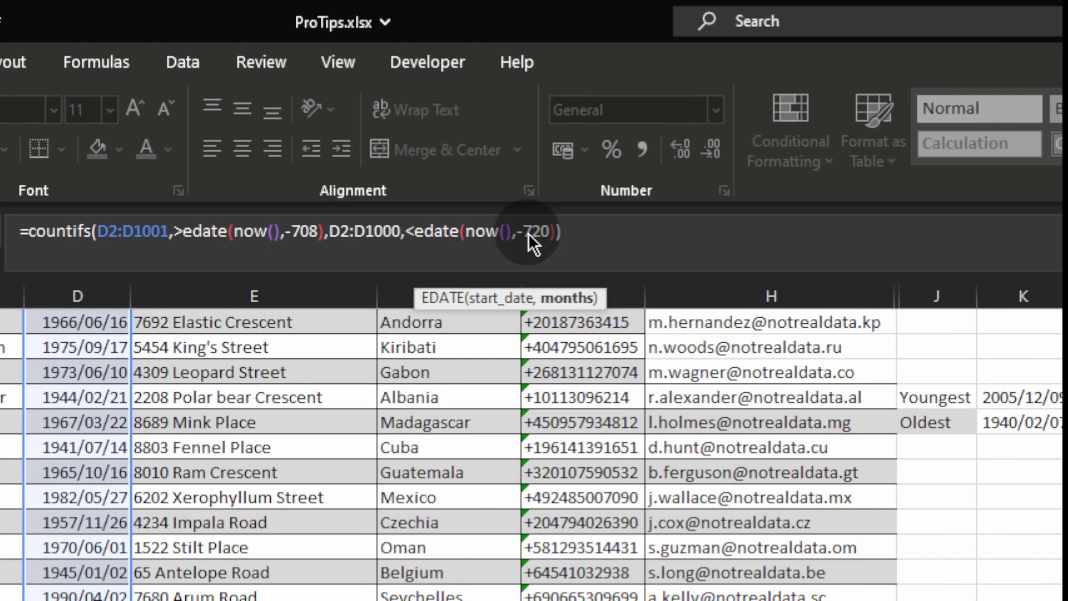
pyautogui.click(488, 234)
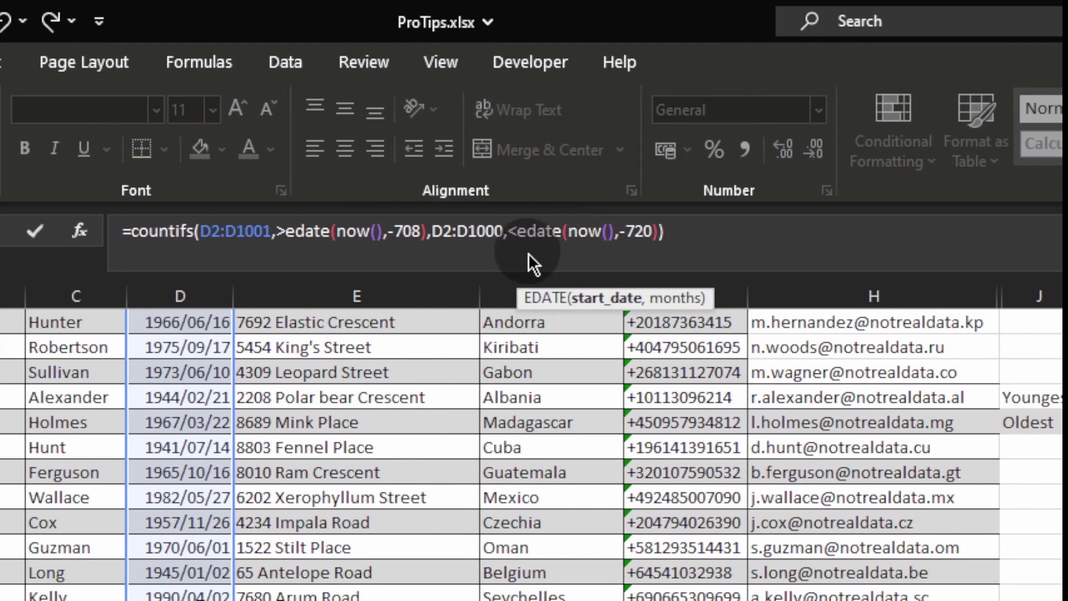
pyautogui.click(529, 243)
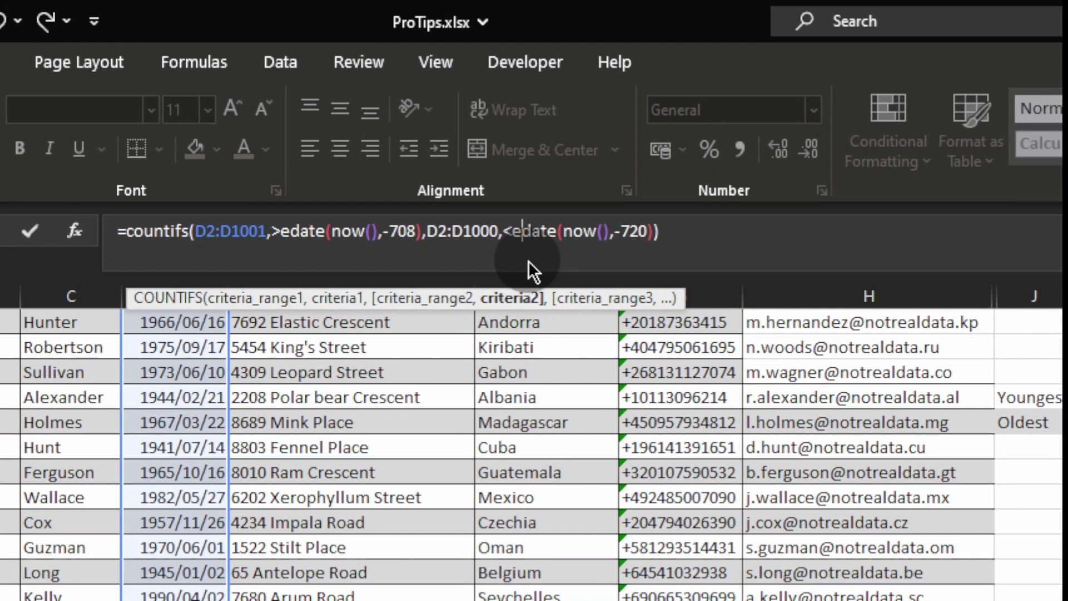
pyautogui.press('Return')
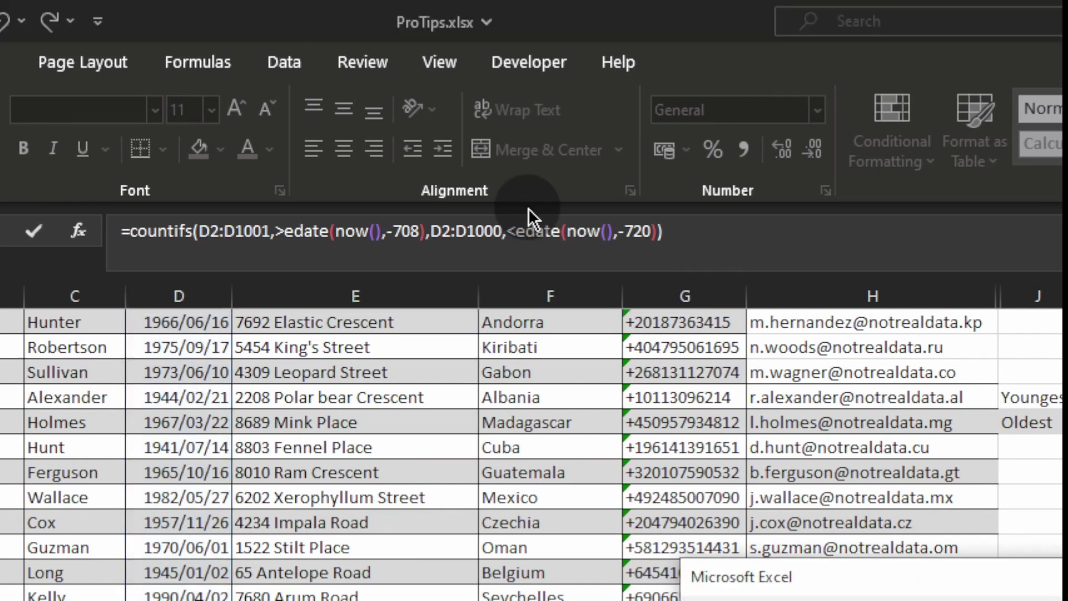
pyautogui.press('Return')
pyautogui.press('Escape')
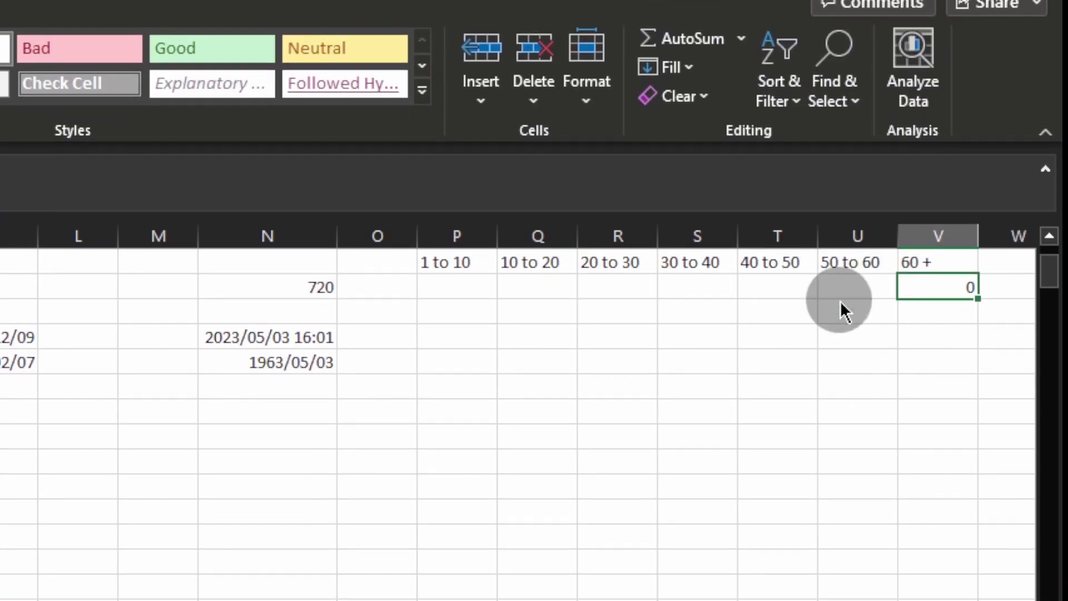
# Copy the COUNTIF formula text from V12 into U12, below 50 to 60.
pyautogui.click(846, 296)
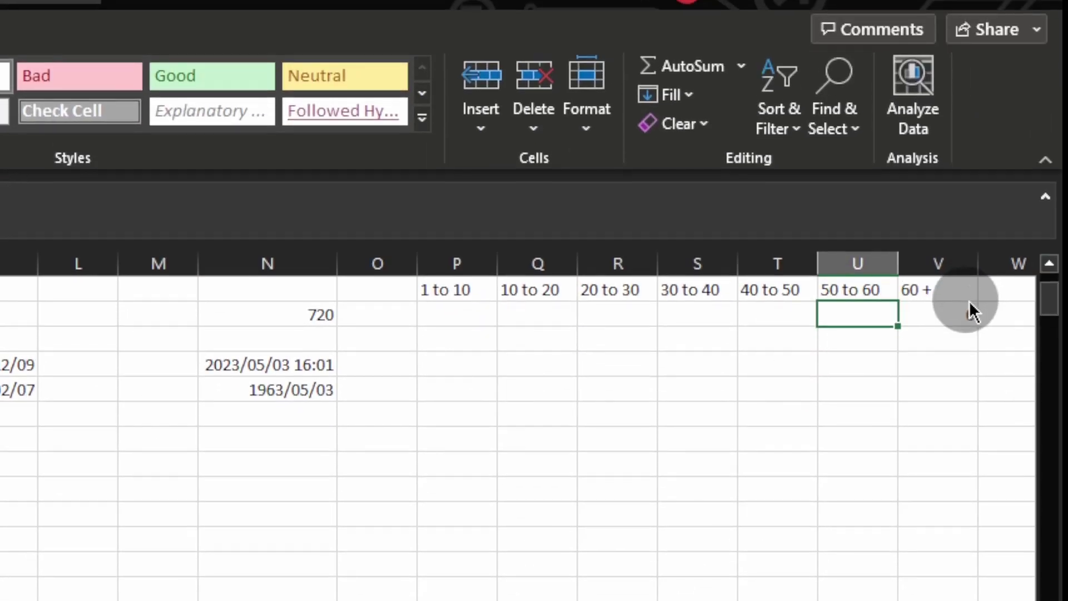
pyautogui.click(966, 313)
pyautogui.click(835, 316)
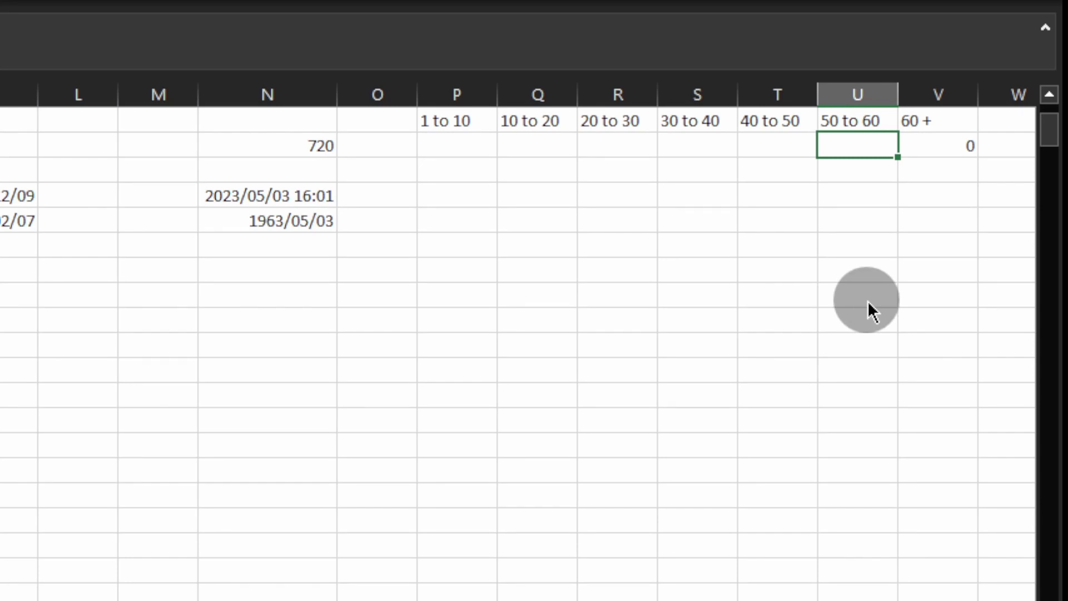
pyautogui.press('Right')
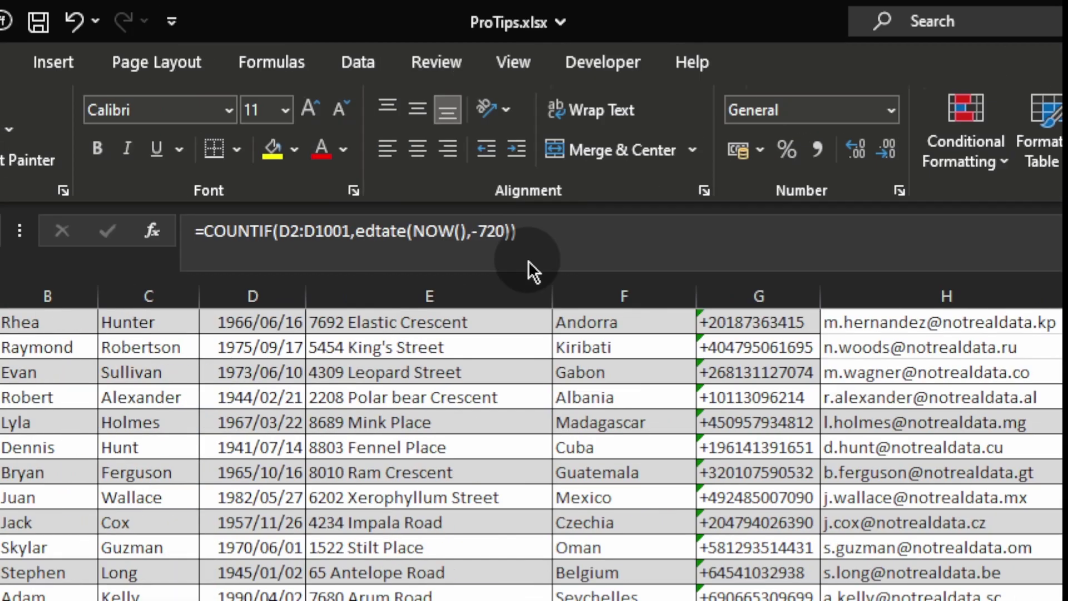
pyautogui.moveTo(527, 241); pyautogui.dragTo(0, 171)
pyautogui.hotkey('ctrl', 'c')
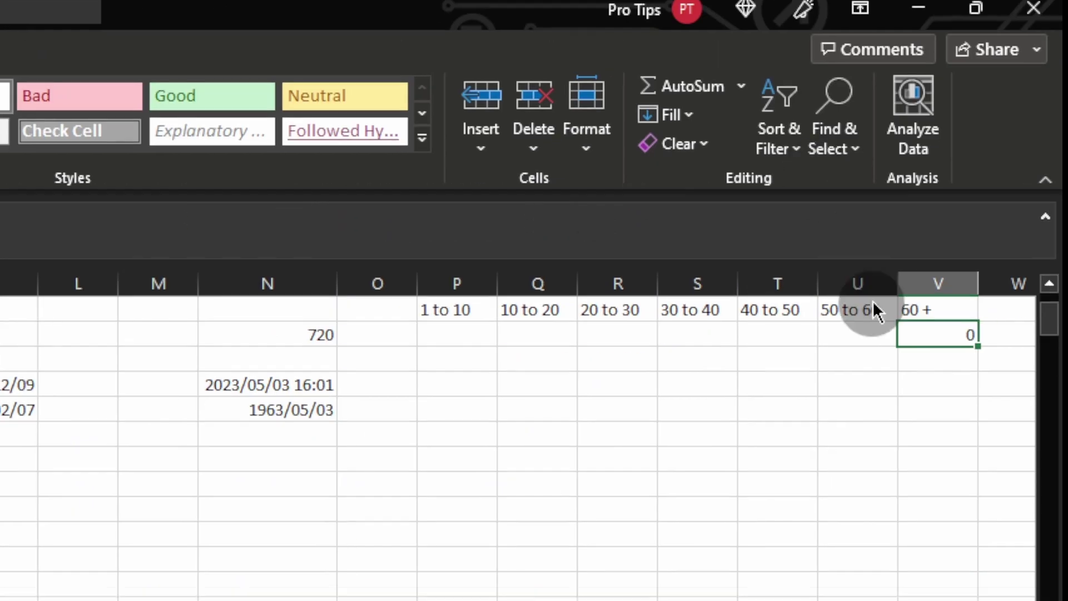
pyautogui.click(870, 302)
pyautogui.click(529, 226)
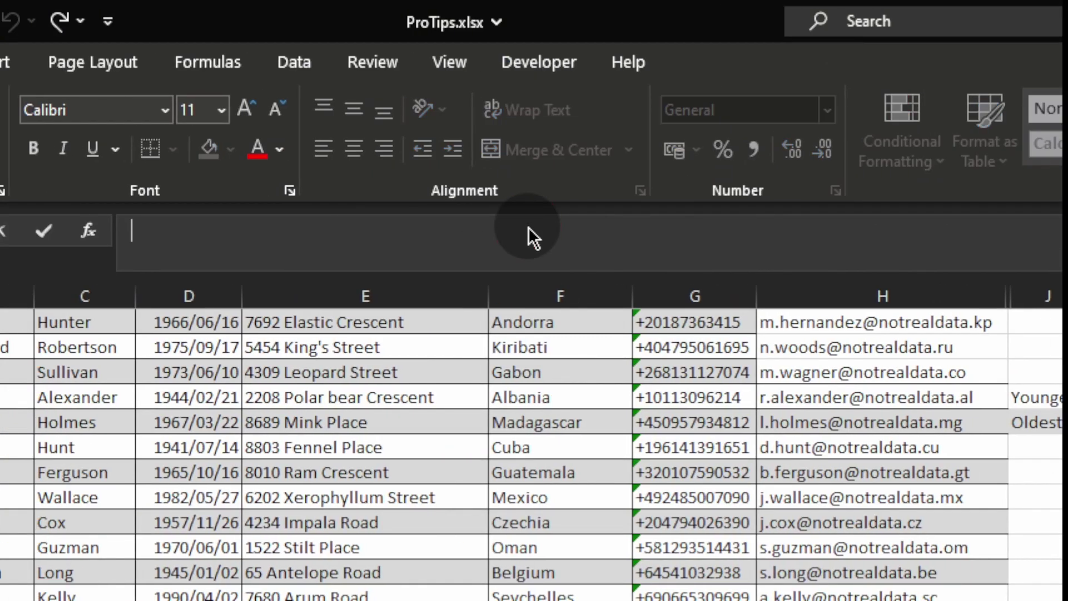
pyautogui.hotkey('ctrl', 'v')
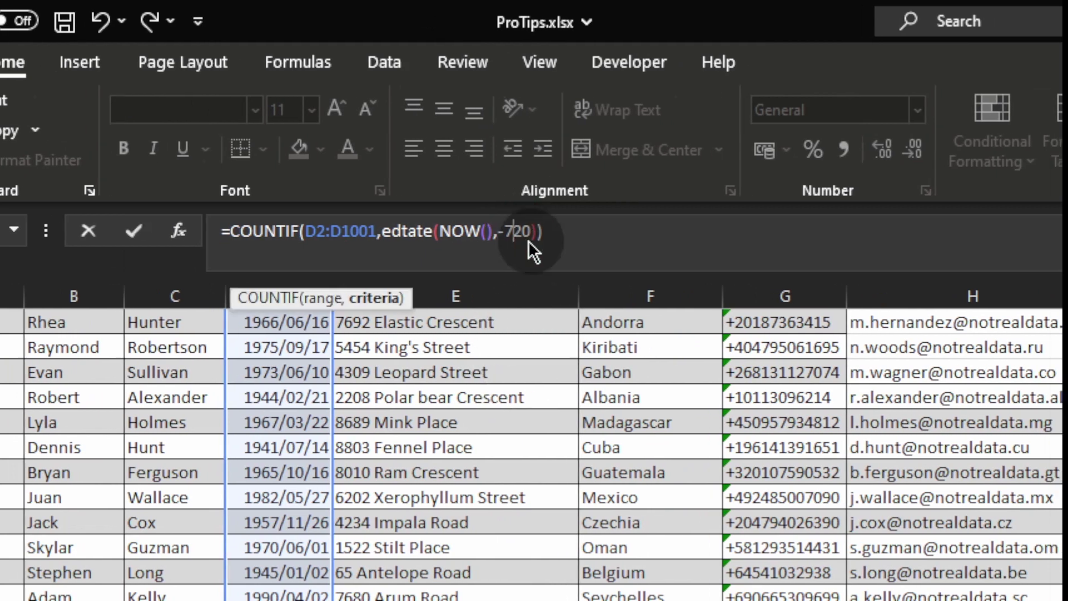
# Change the month offset in the U12 formula to -708 and enter the formula.
pyautogui.press('Delete')
pyautogui.press('Delete')
pyautogui.write('0')
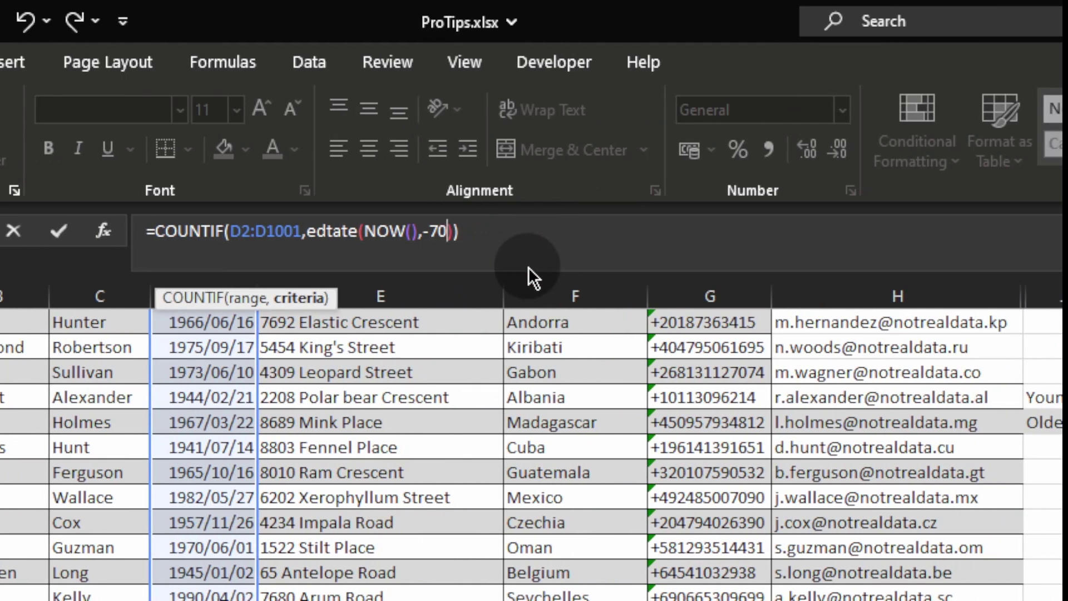
pyautogui.write('8')
pyautogui.press('Return')
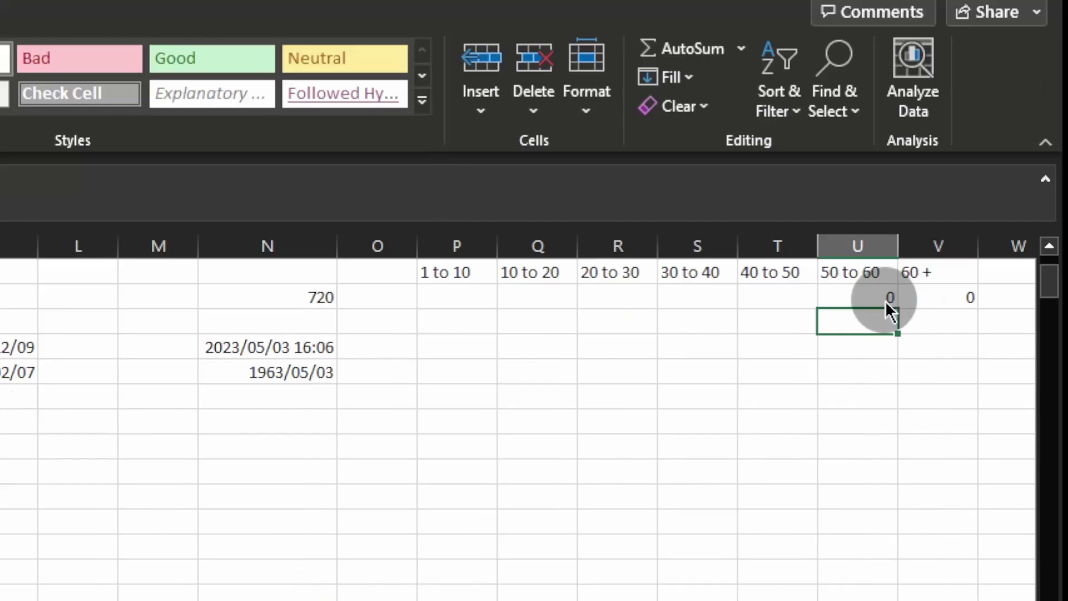
# Check the U12 and V12 formulas against the current date in N14, the cutoff date in N15 and the oldest date in K15.
pyautogui.click(887, 303)
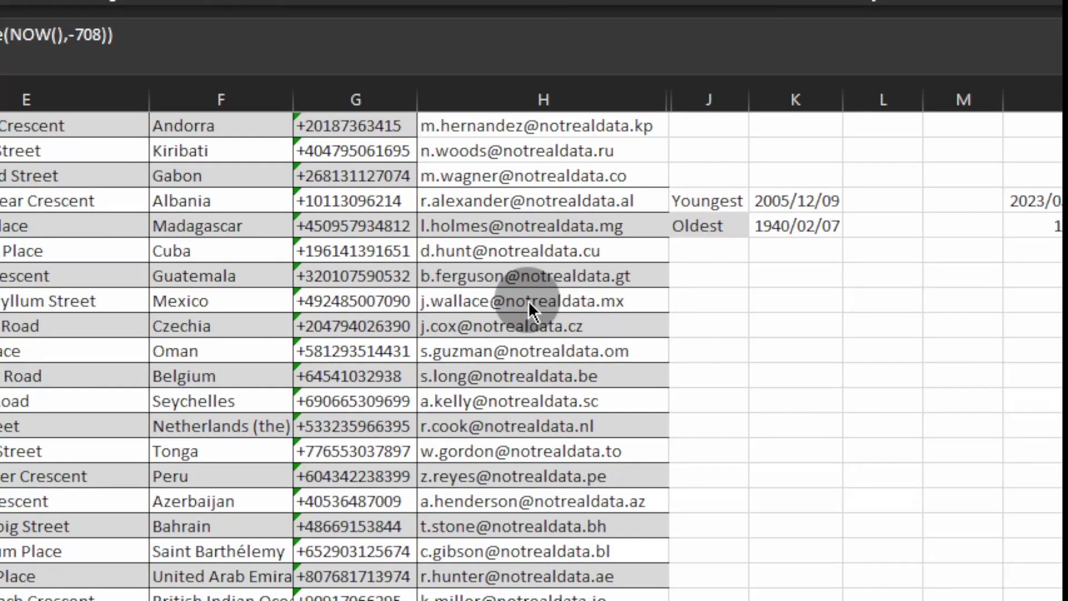
pyautogui.click(529, 303)
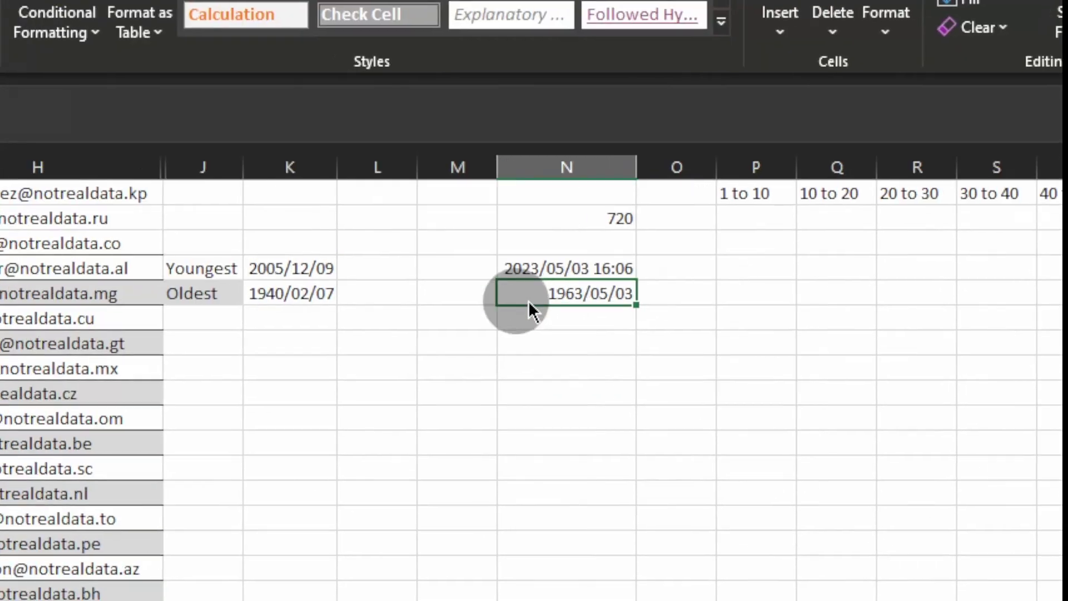
pyautogui.press('Up')
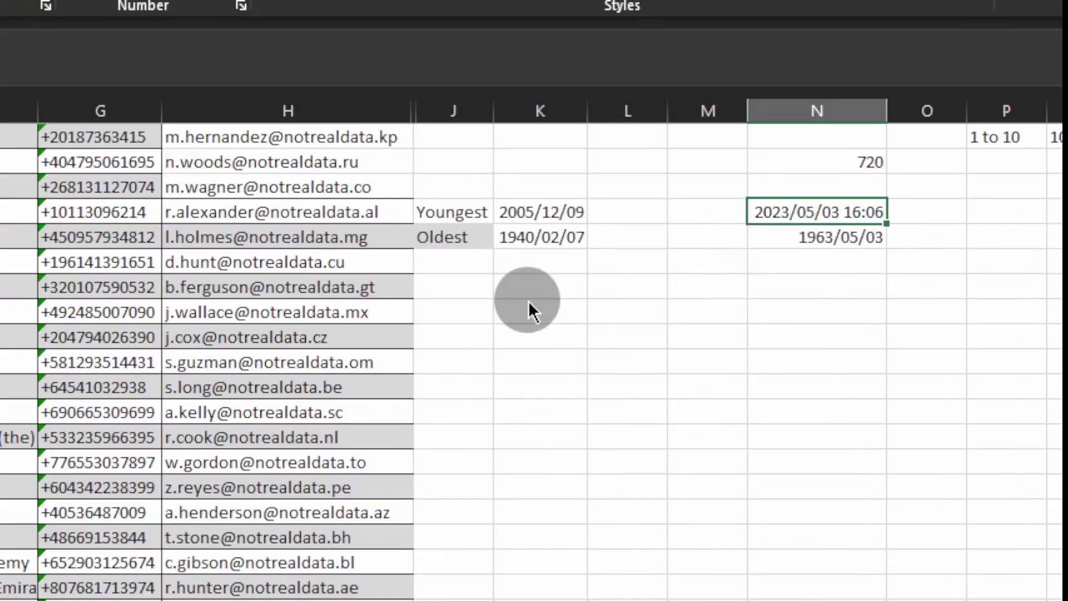
pyautogui.click(539, 237)
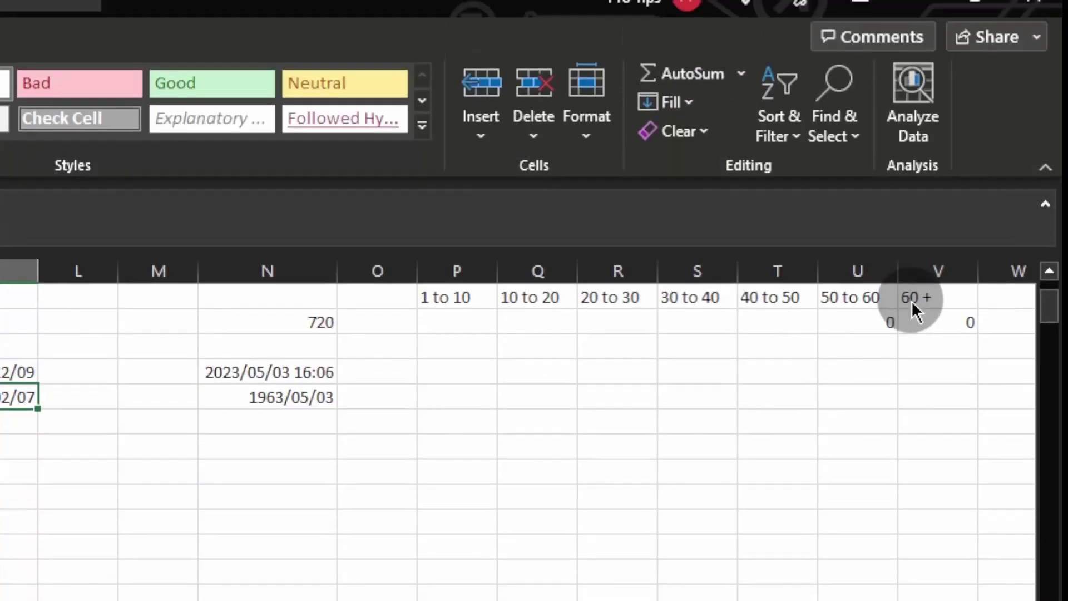
pyautogui.moveTo(912, 300); pyautogui.dragTo(924, 447)
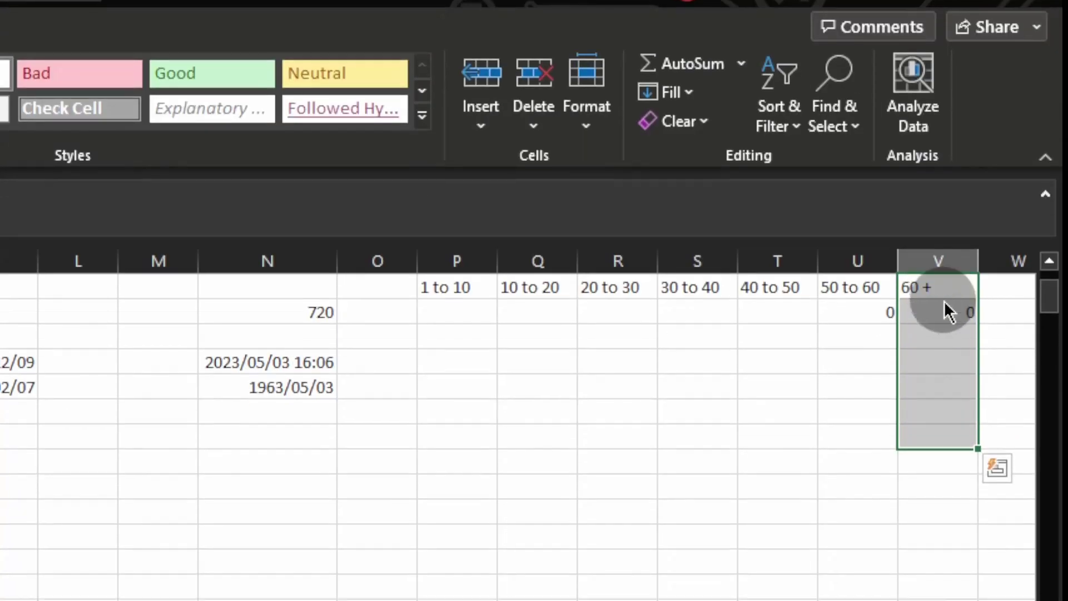
pyautogui.click(946, 312)
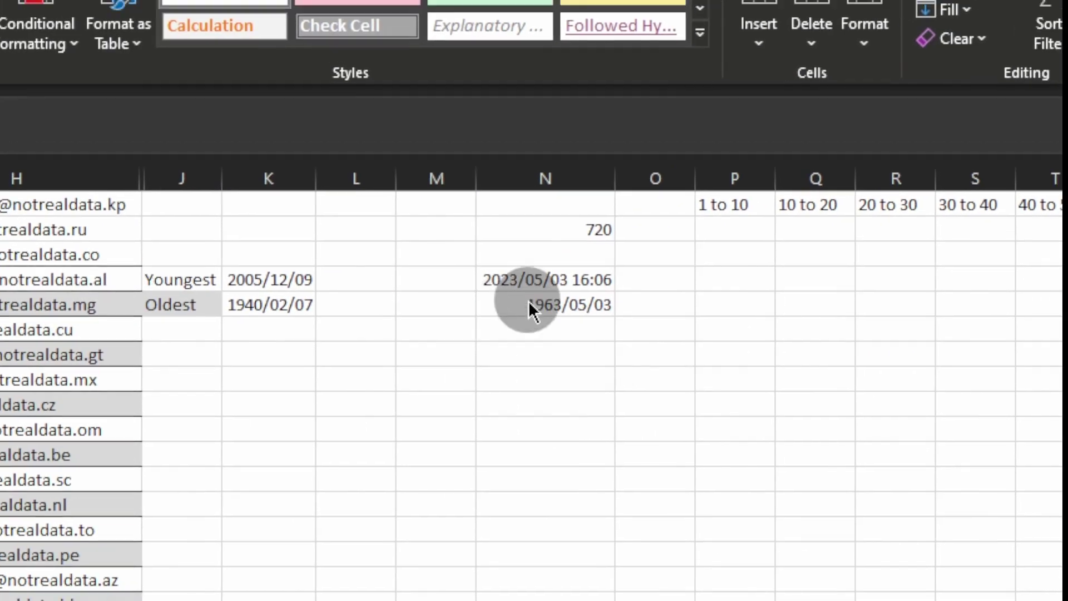
pyautogui.click(320, 320)
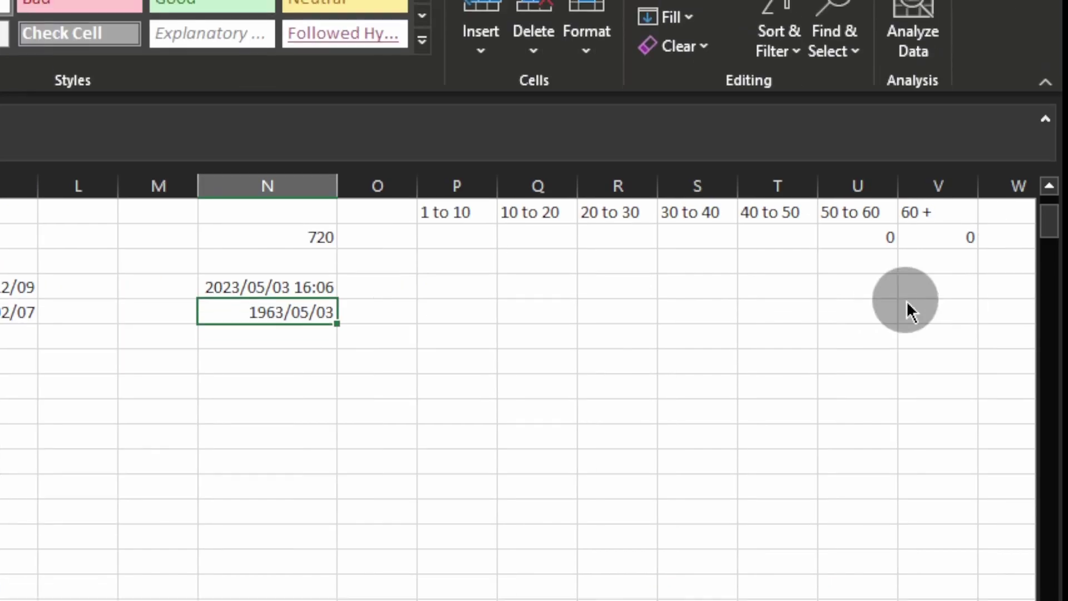
# Wrap the edtate criterion of the COUNTIF formula in V12, below 60 +, in a YEAR function and enter the formula.
pyautogui.click(927, 238)
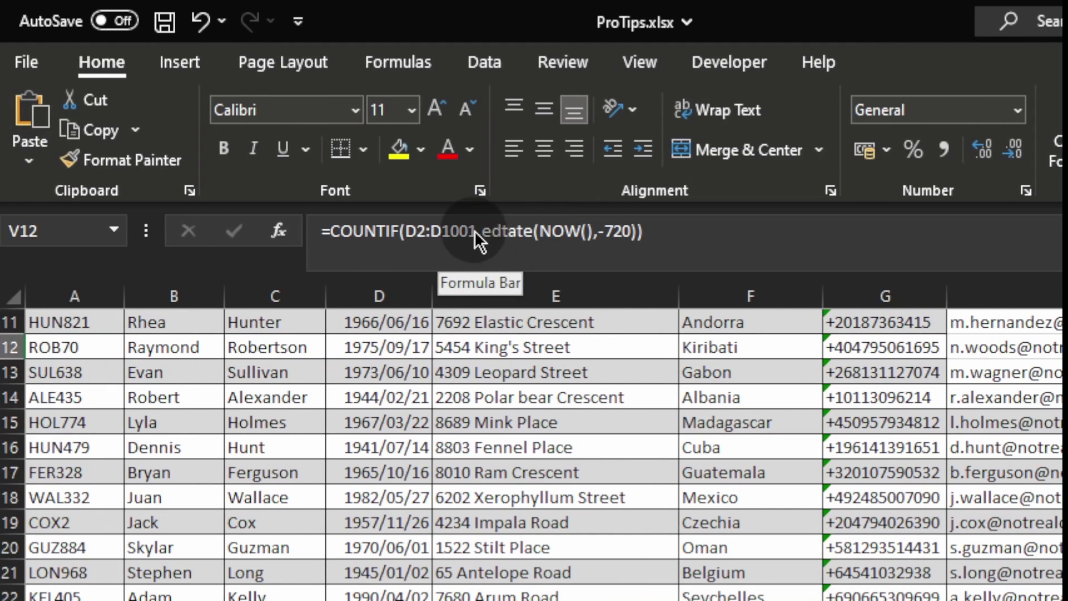
pyautogui.click(492, 230)
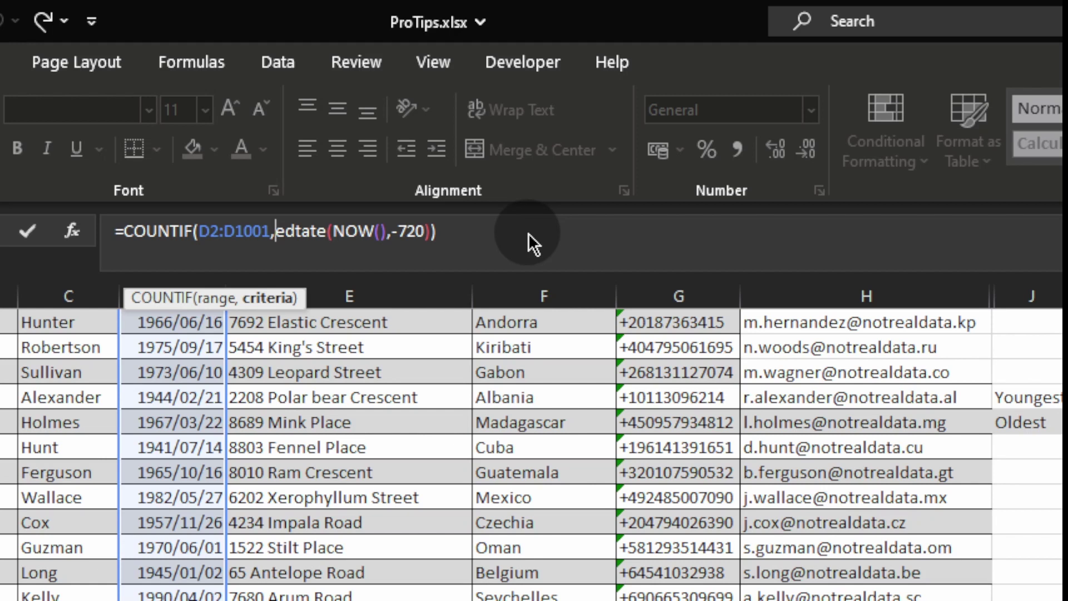
pyautogui.write('year(')
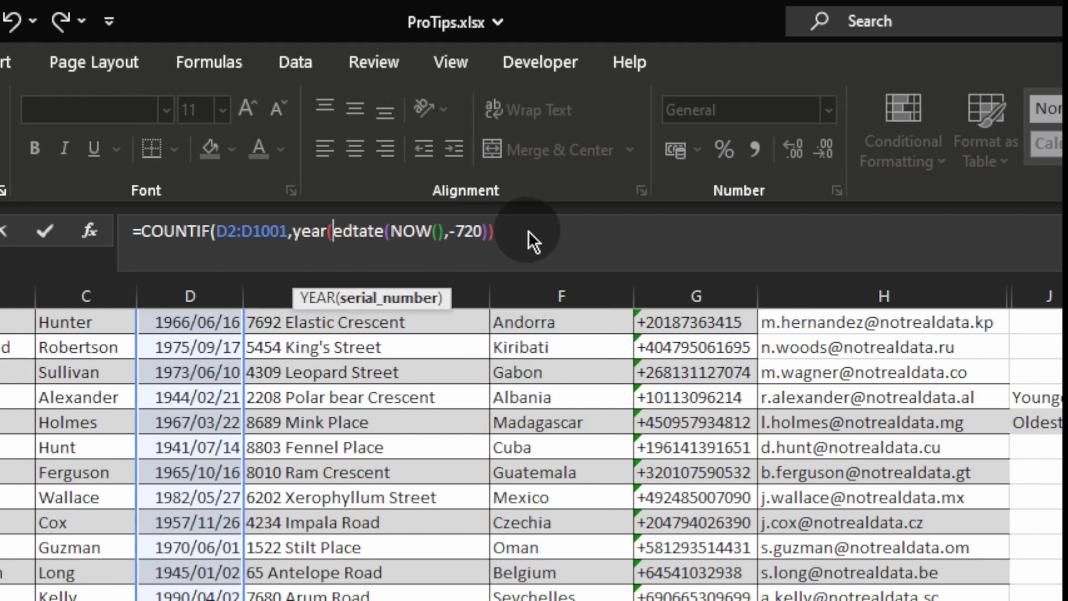
pyautogui.click(527, 232)
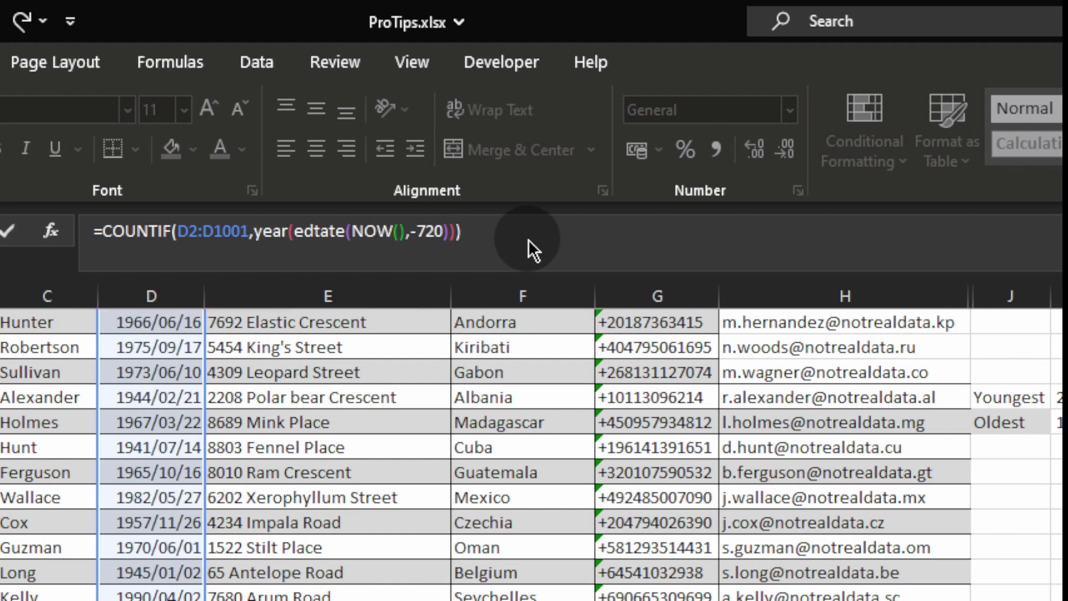
pyautogui.press('Return')
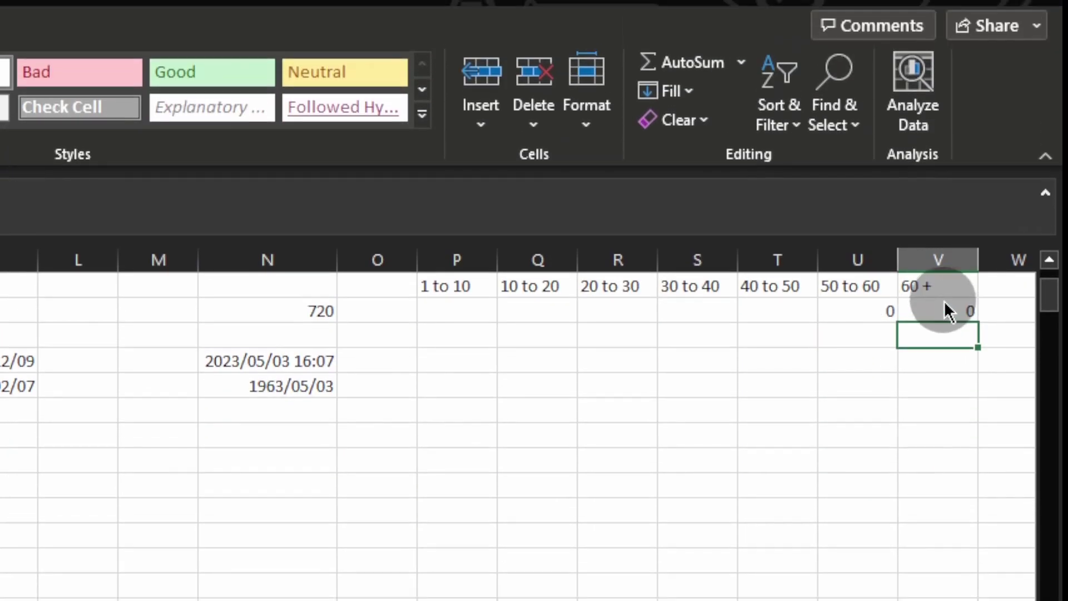
pyautogui.click(946, 309)
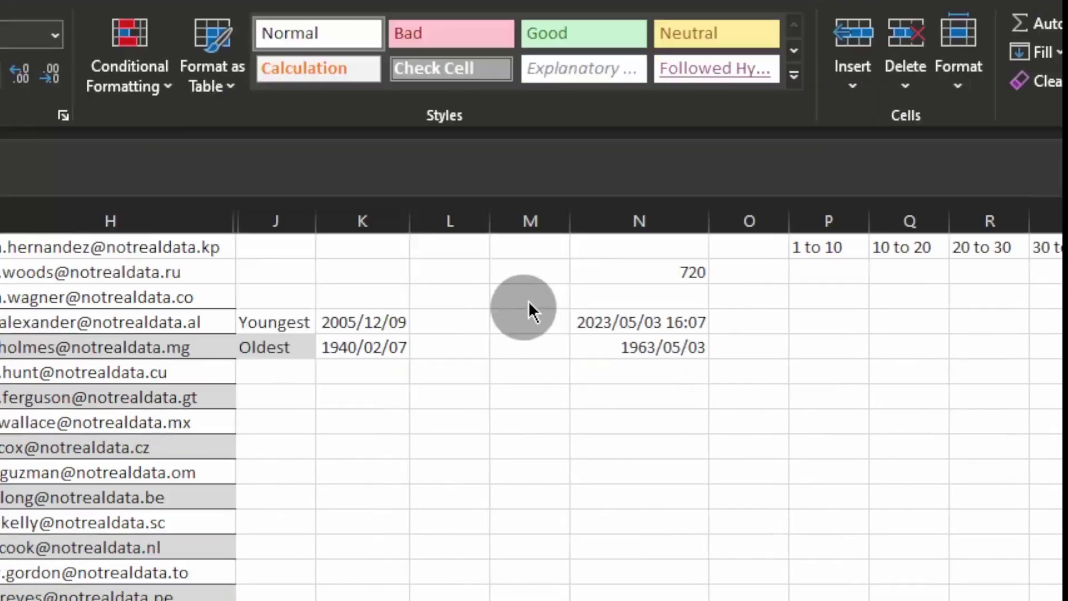